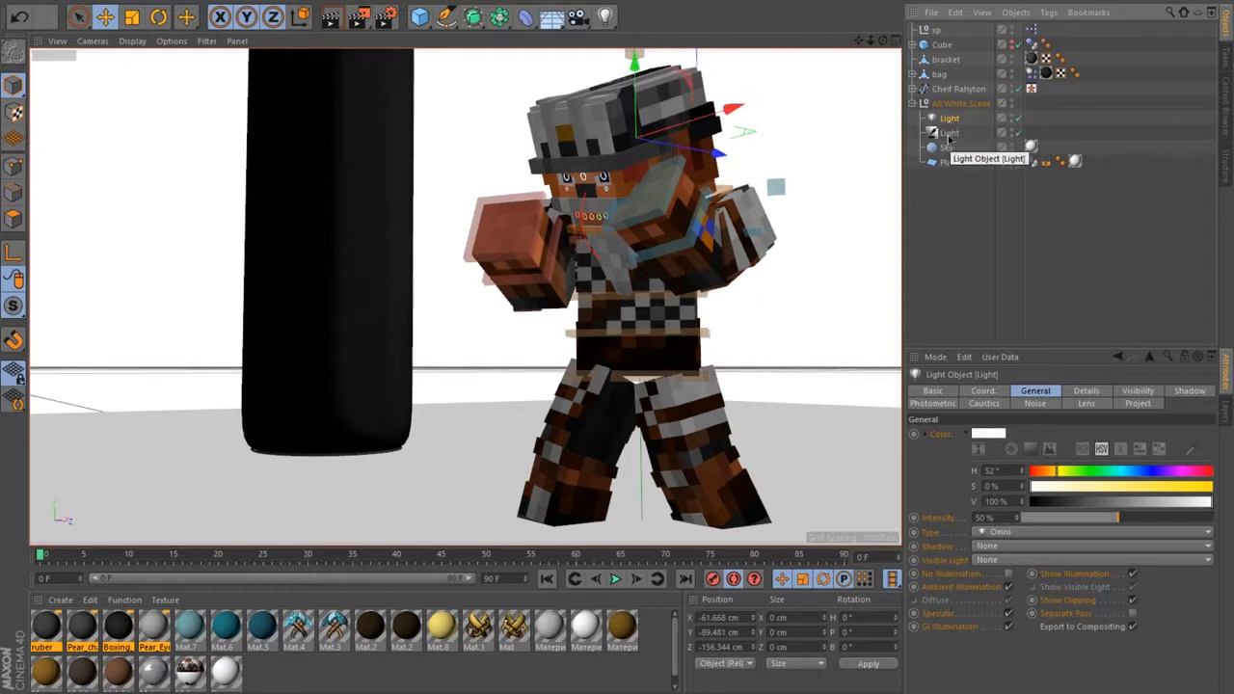
# - Inspect the settings of the two lights in the All White Scene group, ending with the group collapsed
pyautogui.click(949, 133)
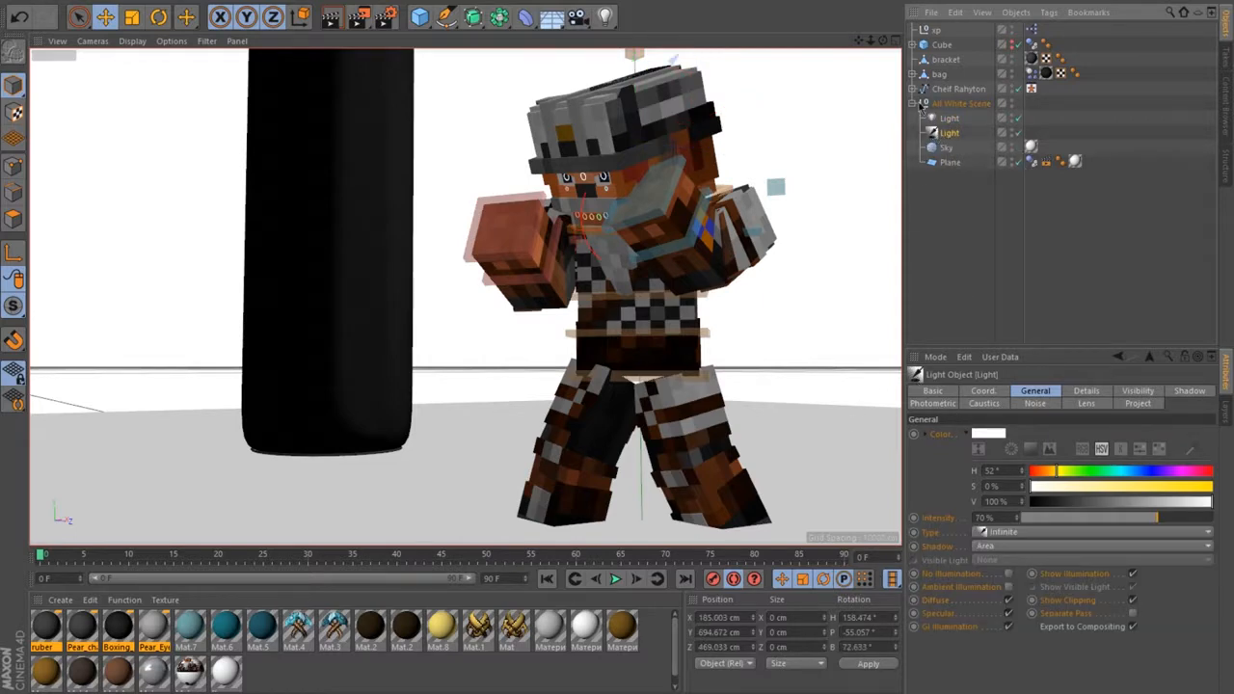
pyautogui.click(948, 121)
pyautogui.click(943, 136)
pyautogui.click(946, 121)
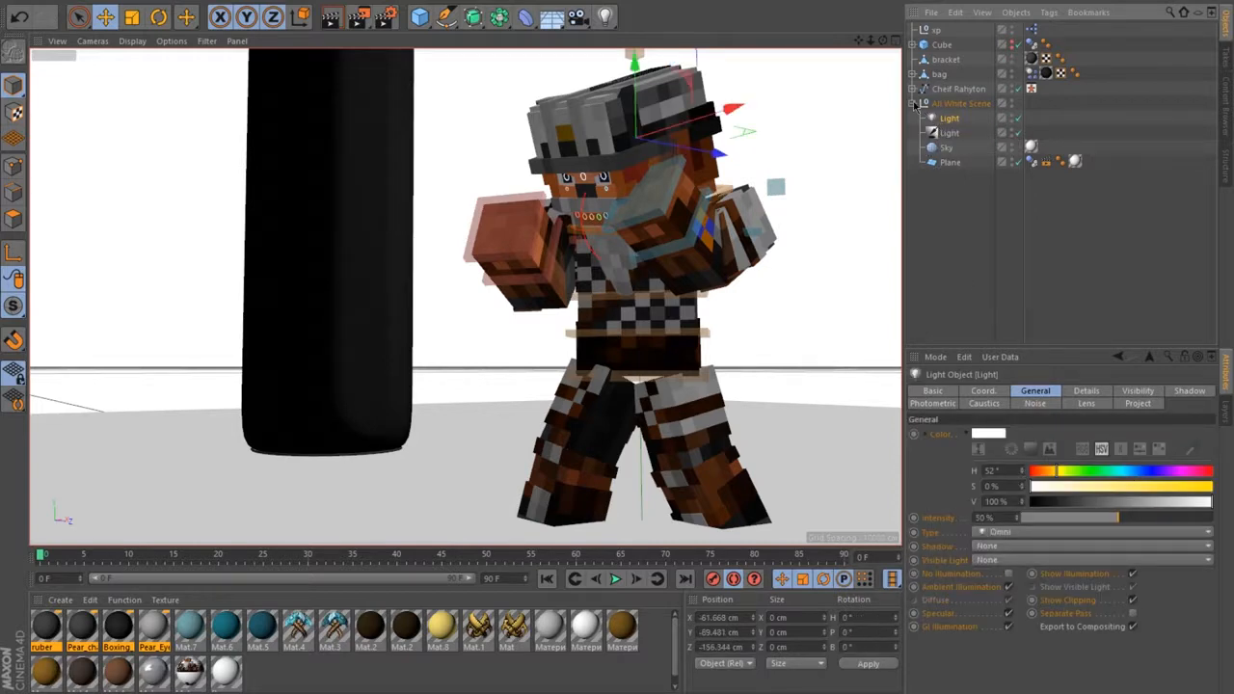
pyautogui.click(914, 103)
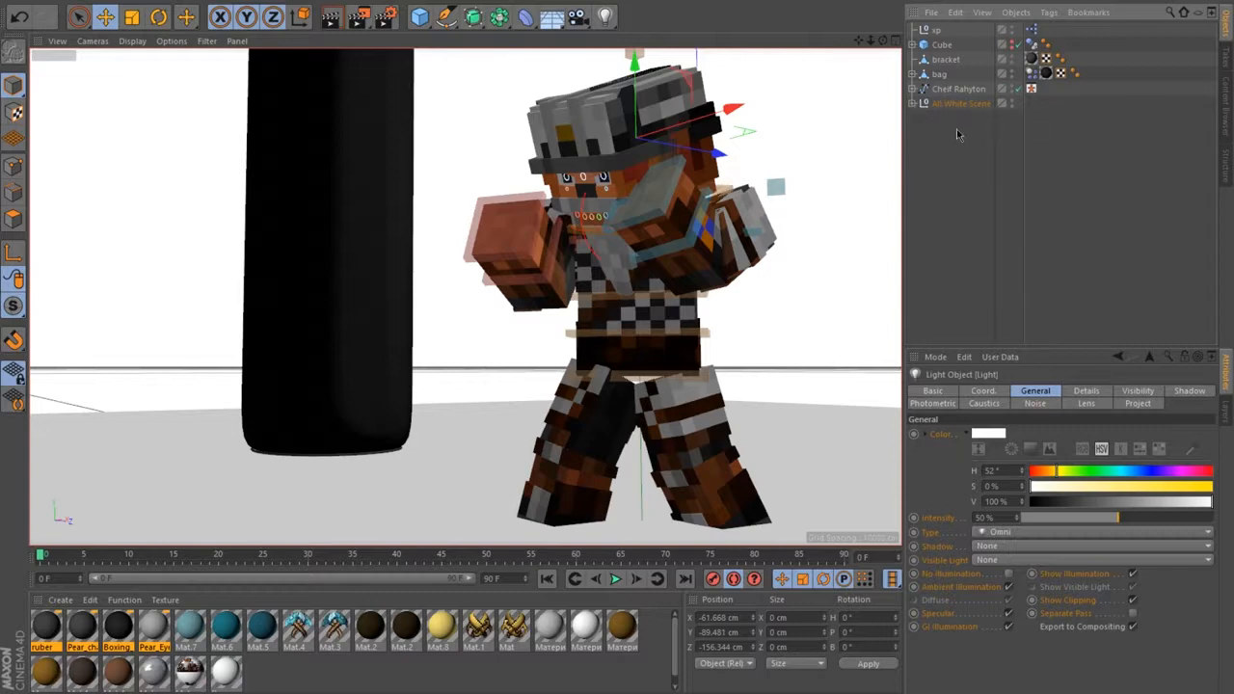
# - Preview the timeline playback, return to frame 0 and deselect everything
pyautogui.click(615, 579)
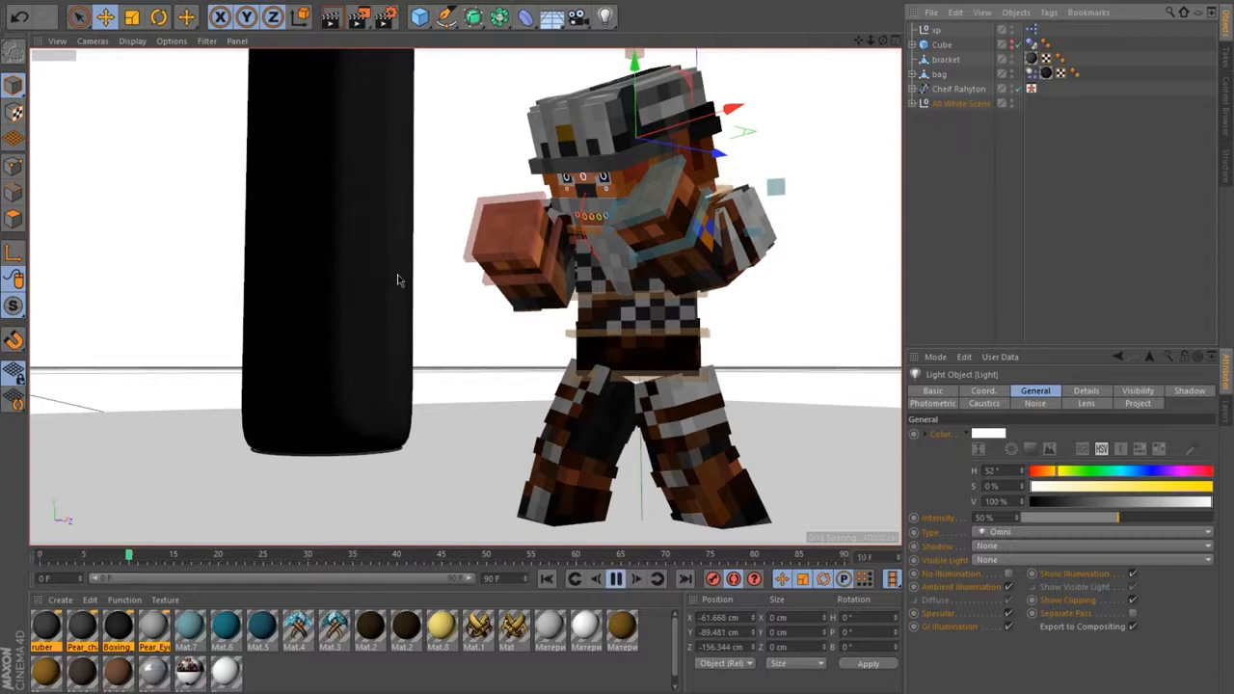
pyautogui.click(613, 578)
pyautogui.moveTo(44, 555); pyautogui.dragTo(3, 556)
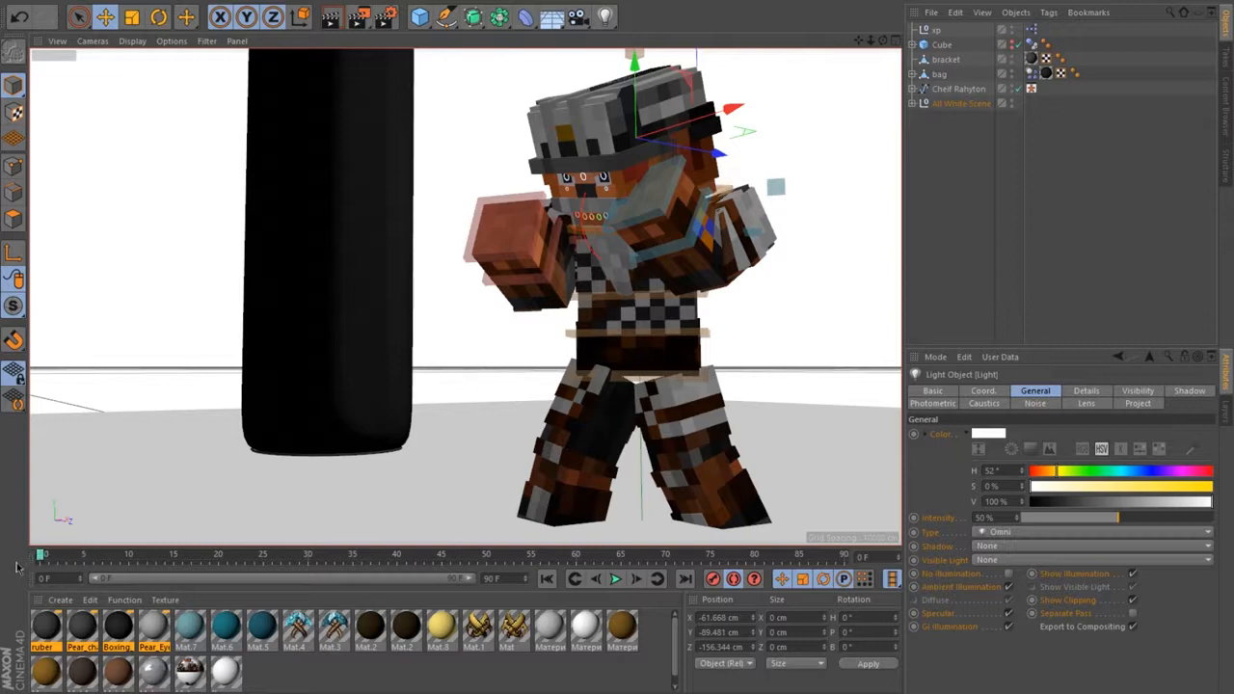
pyautogui.click(952, 197)
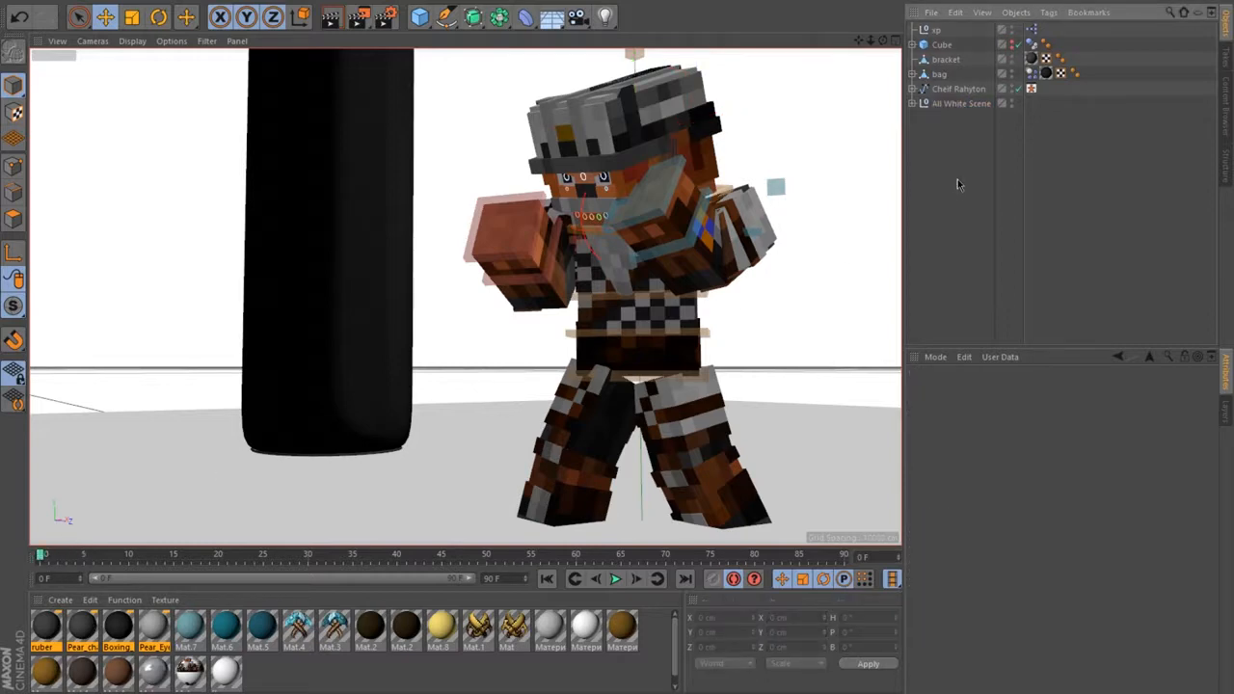
# - Set the render output frame rate to 24 and close the render settings
pyautogui.click(385, 16)
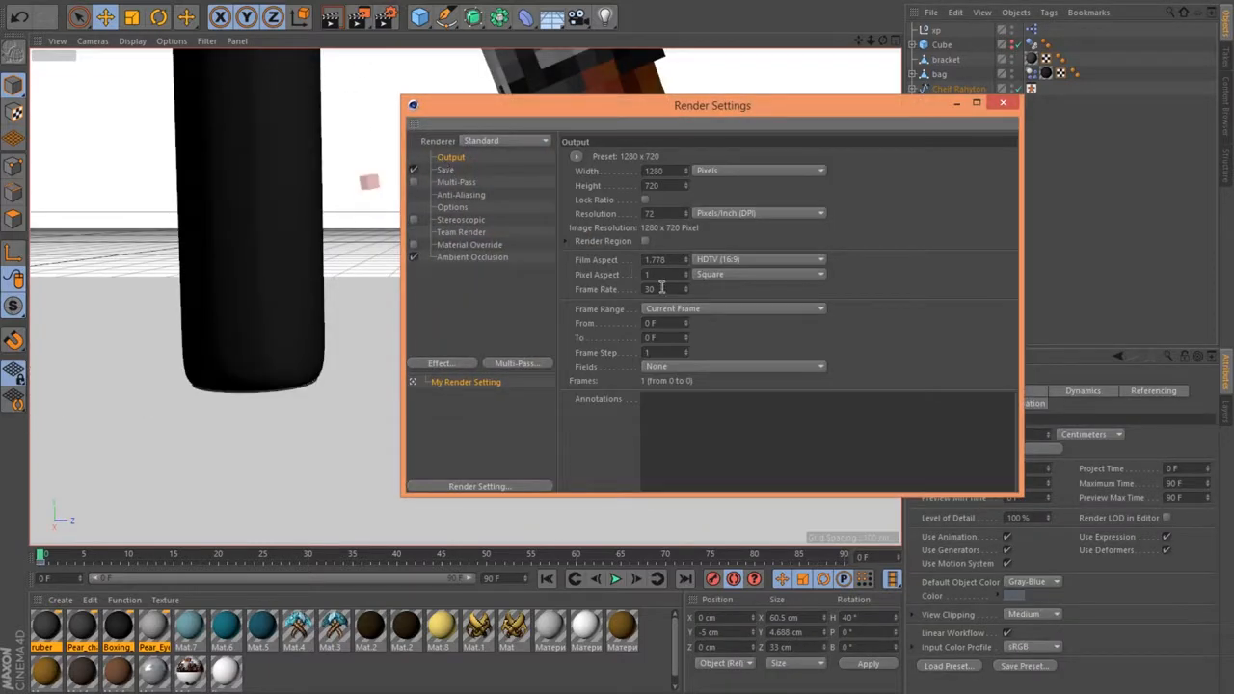
pyautogui.doubleClick(661, 288)
pyautogui.write('24')
pyautogui.press('Return')
pyautogui.click(1004, 104)
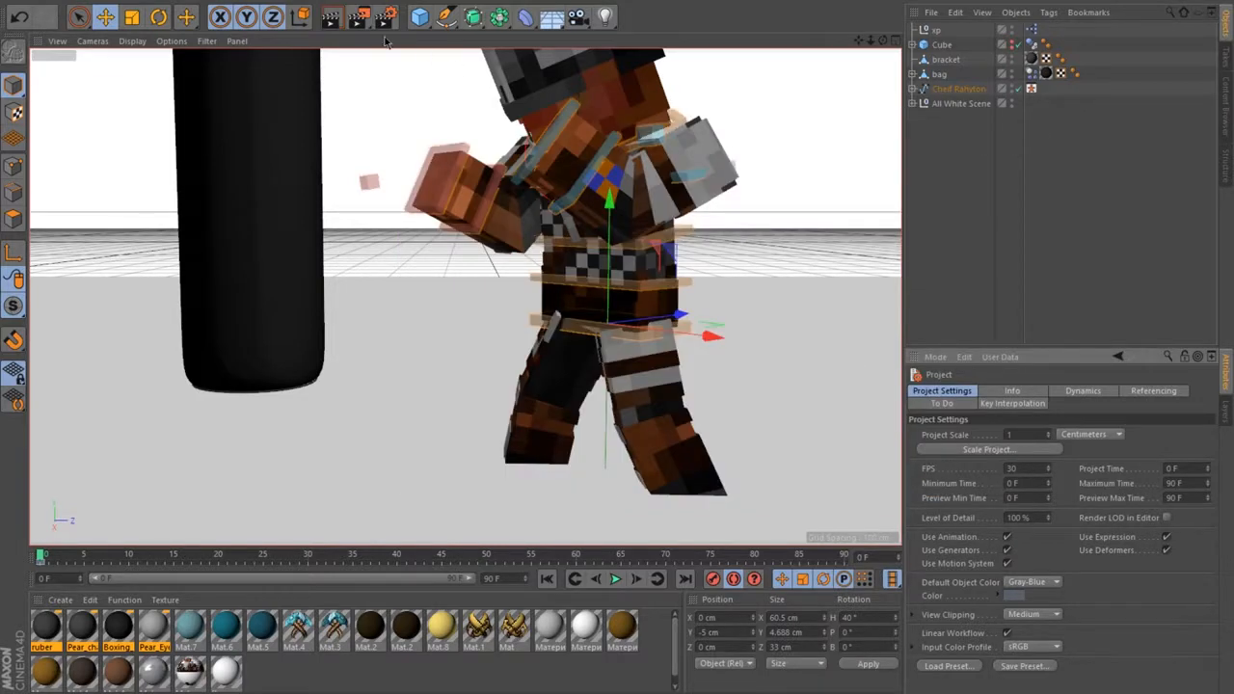
# - Set the project's FPS to 12 in the project settings
pyautogui.click(935, 357)
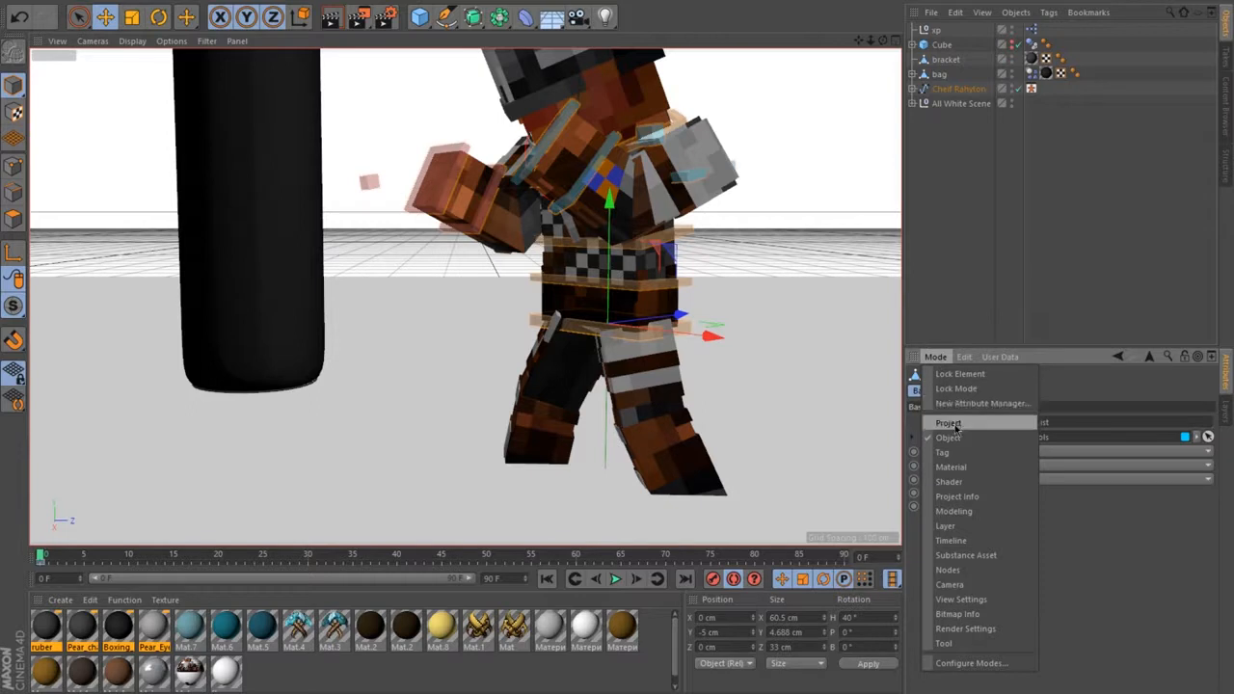
pyautogui.click(954, 424)
pyautogui.click(935, 356)
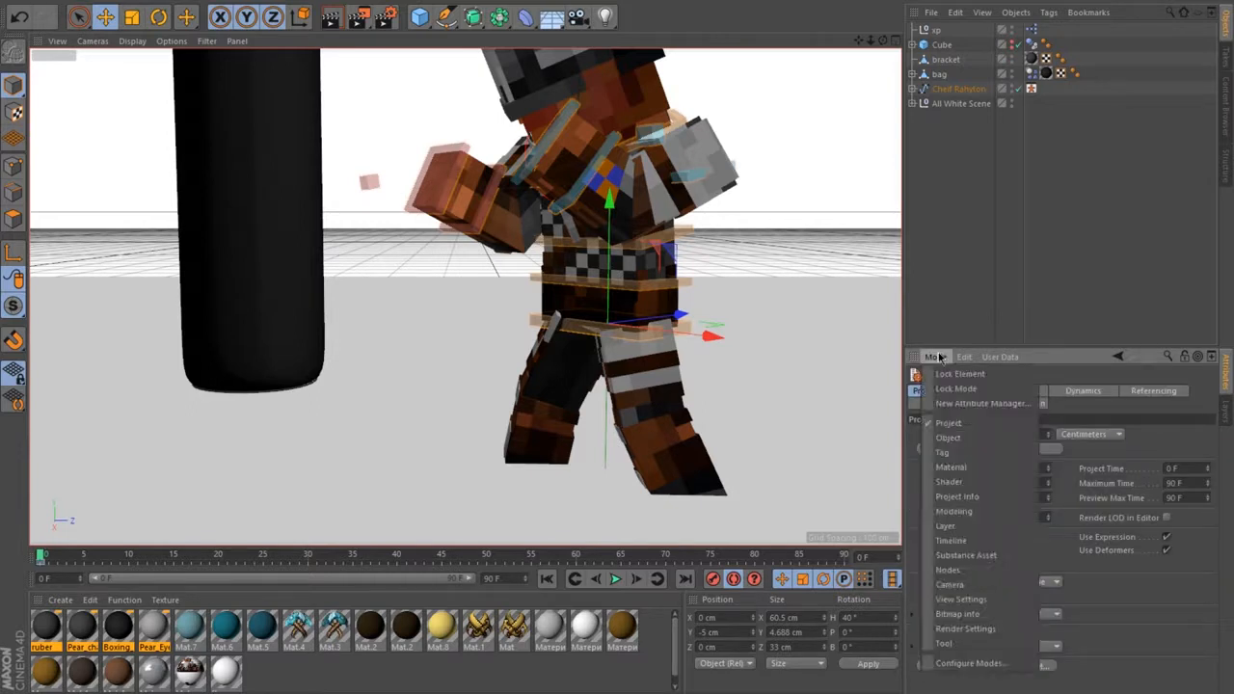
pyautogui.click(947, 426)
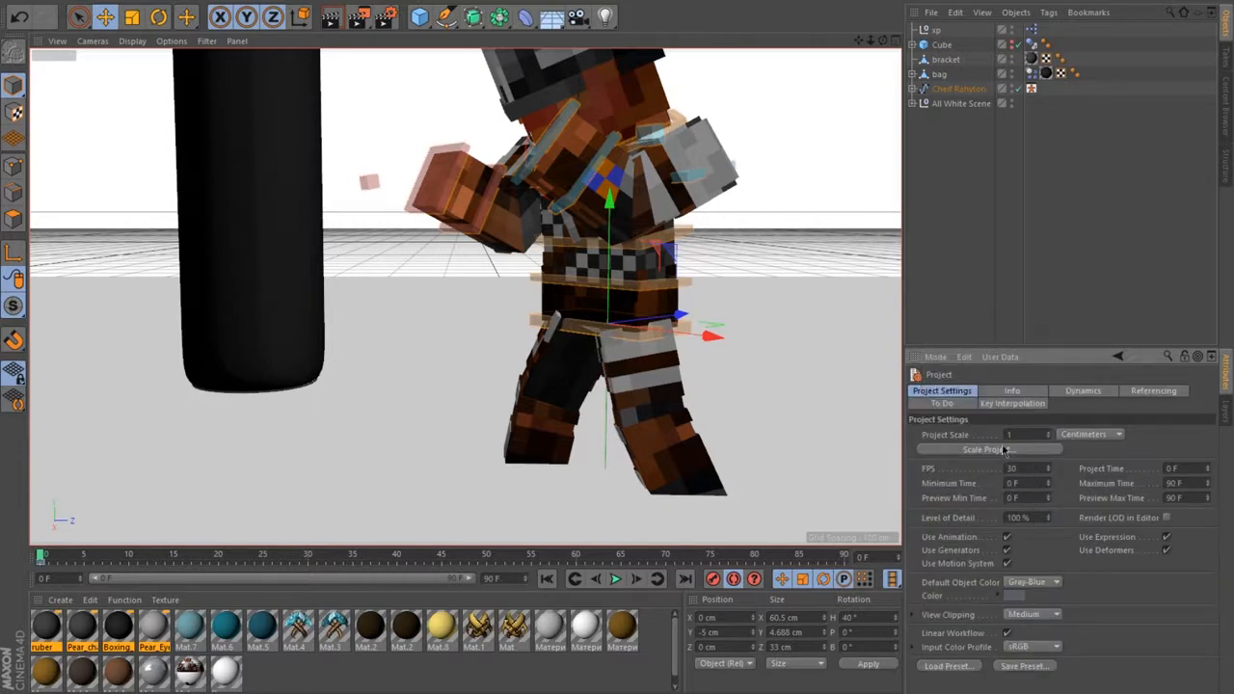
pyautogui.doubleClick(1025, 463)
pyautogui.write('12')
pyautogui.press('Return')
# - Preview playback at the new project frame rate and return to frame 0
pyautogui.click(617, 579)
pyautogui.click(622, 581)
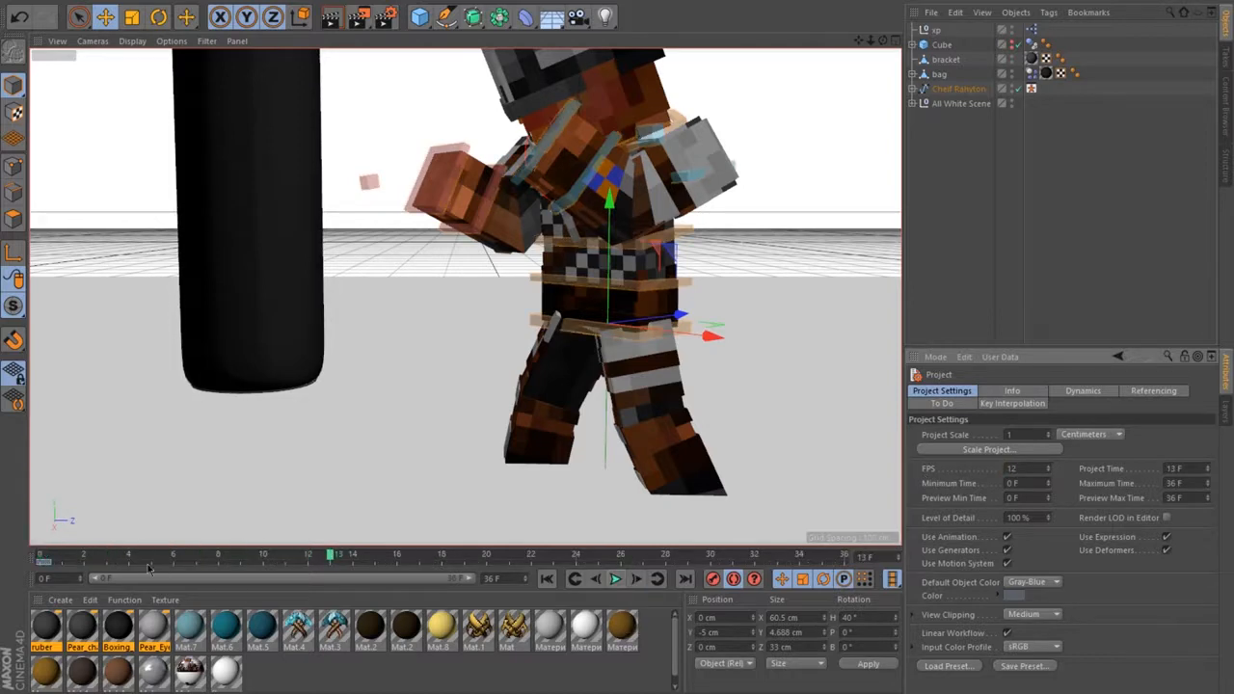
pyautogui.moveTo(63, 558)
pyautogui.mouseDown()
pyautogui.moveTo(531, 562)
pyautogui.moveTo(38, 558)
pyautogui.mouseUp()
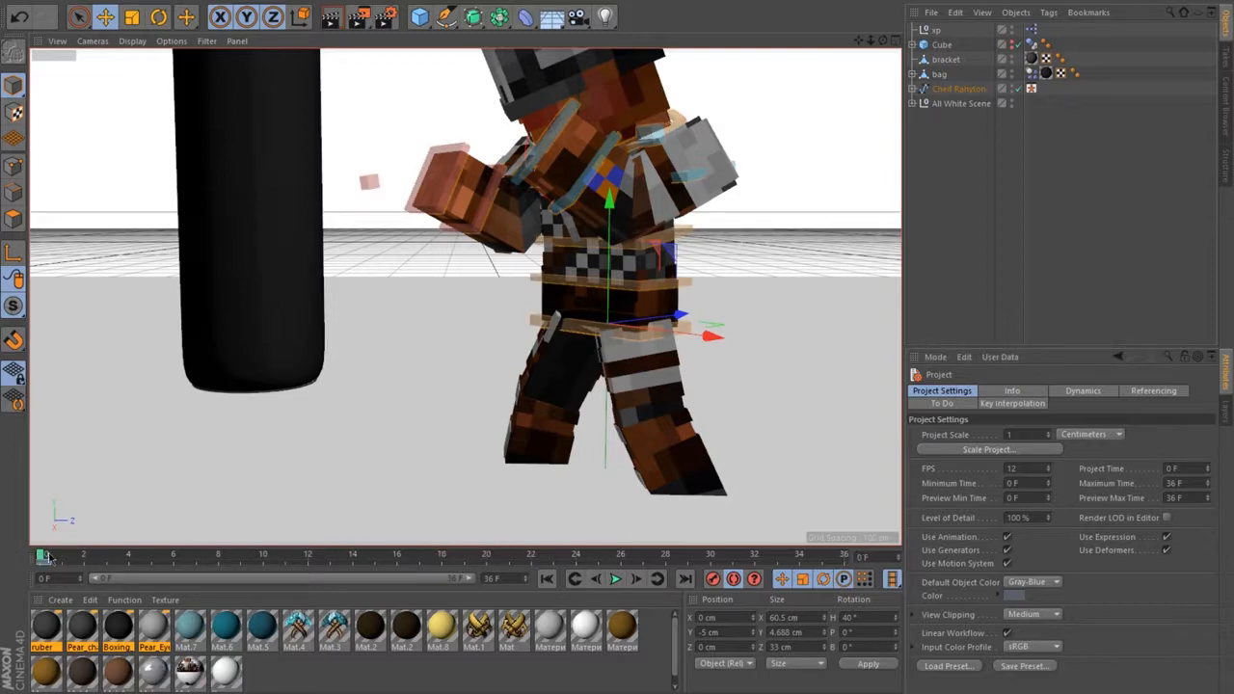
# - Try moving the character's goalArmR_L control towards the punching bag, and undo the move
pyautogui.click(501, 244)
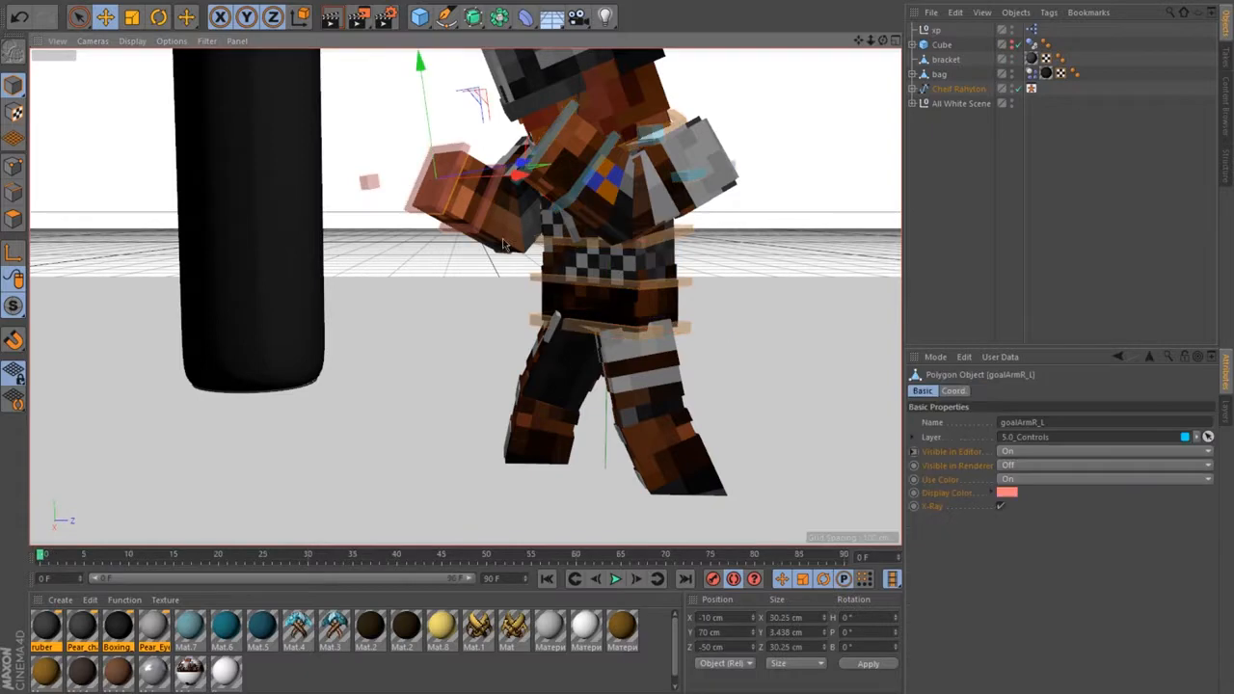
pyautogui.moveTo(501, 222); pyautogui.dragTo(279, 188)
pyautogui.moveTo(396, 200); pyautogui.dragTo(323, 198)
pyautogui.hotkey('ctrl', 'z')
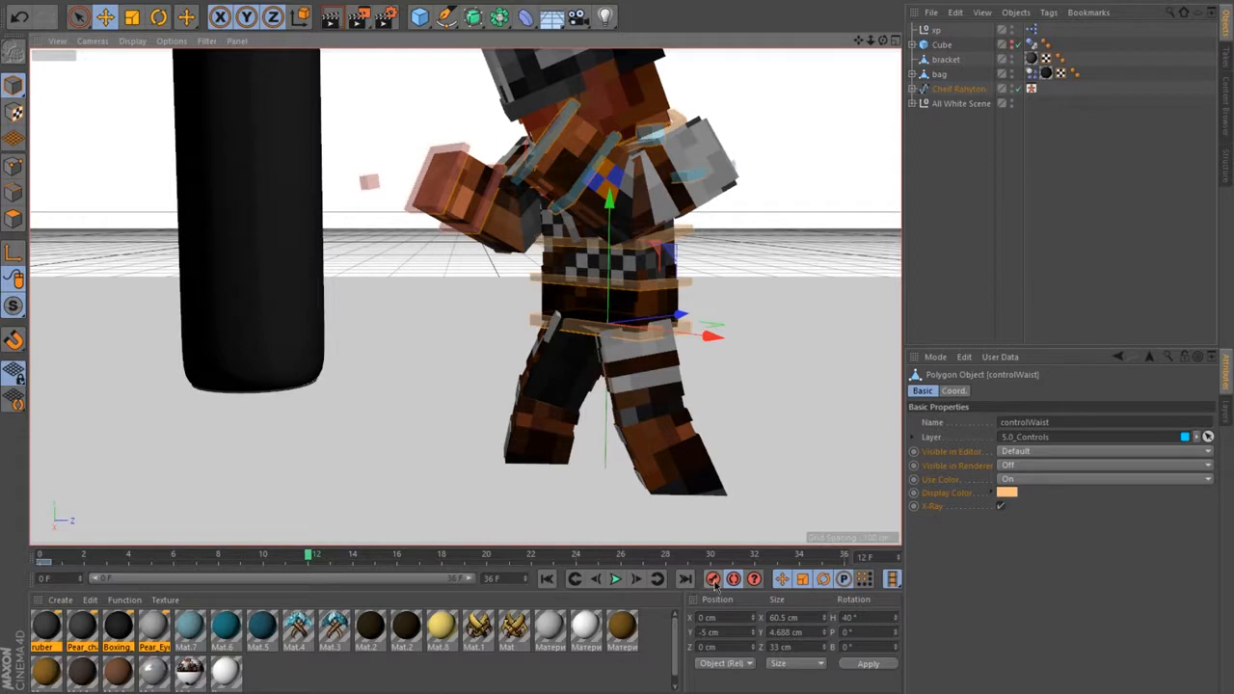
# - Keyframe the starting pose of the waist and goalArmR_L controls at frames 0 and 12
pyautogui.click(38, 559)
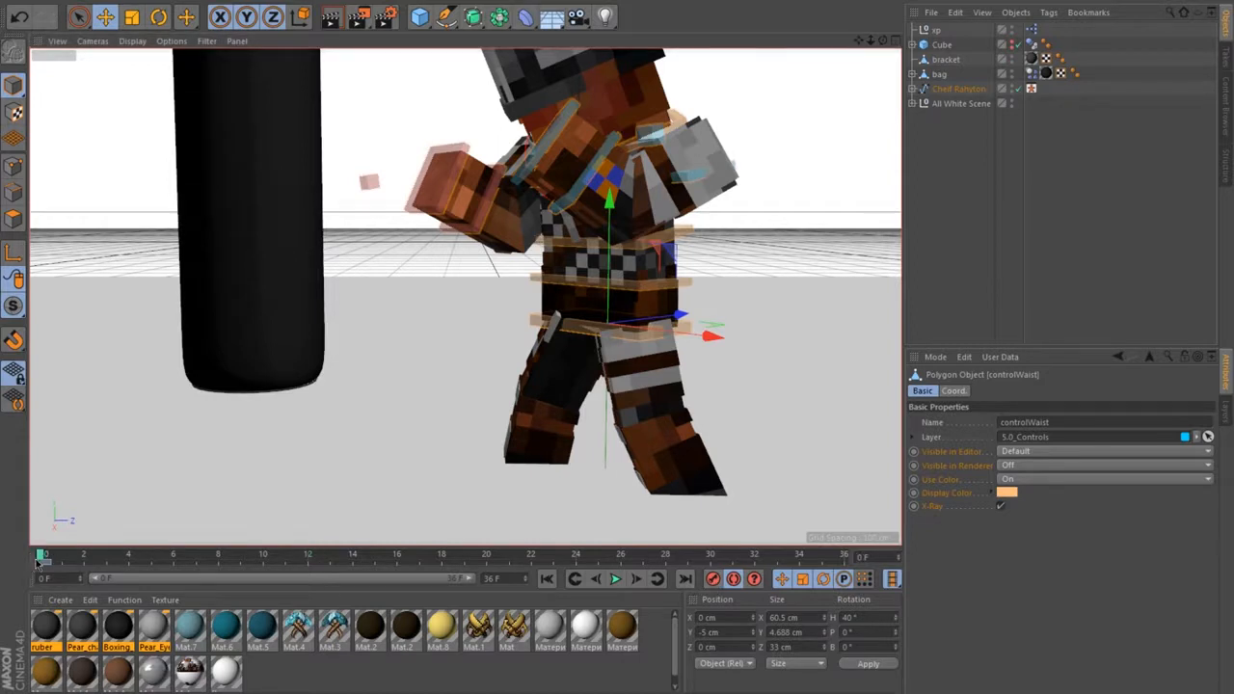
pyautogui.click(309, 559)
pyautogui.click(470, 193)
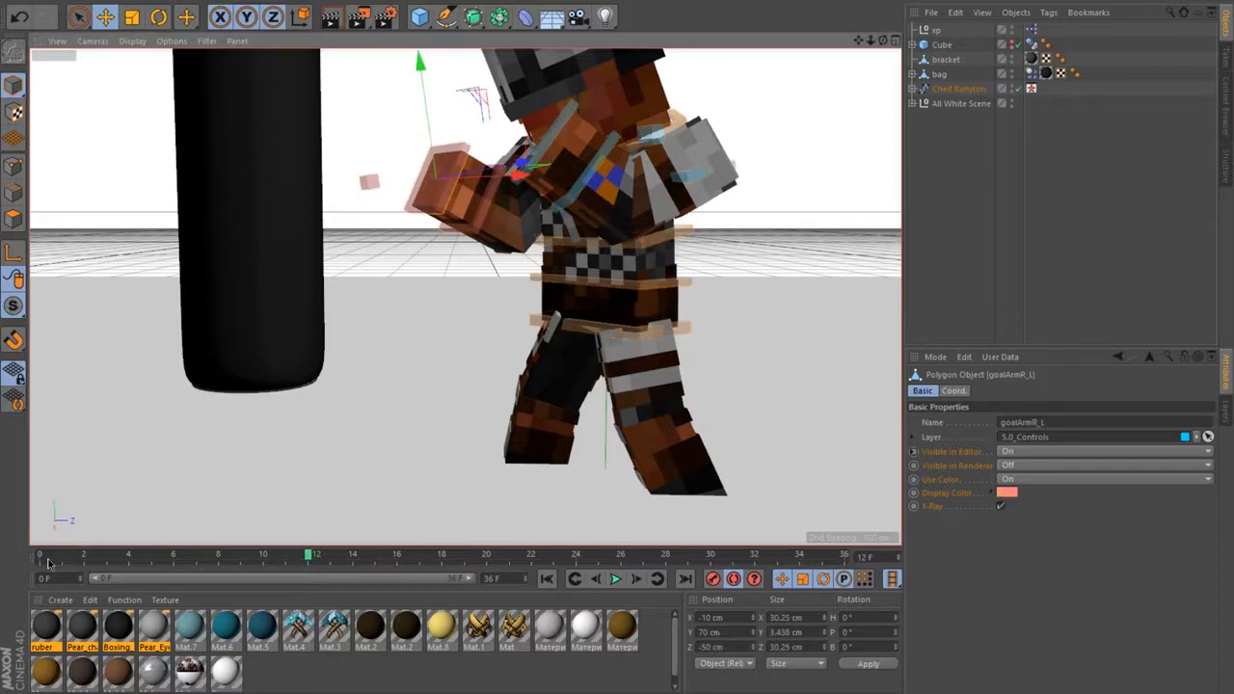
pyautogui.moveTo(30, 547); pyautogui.dragTo(50, 558)
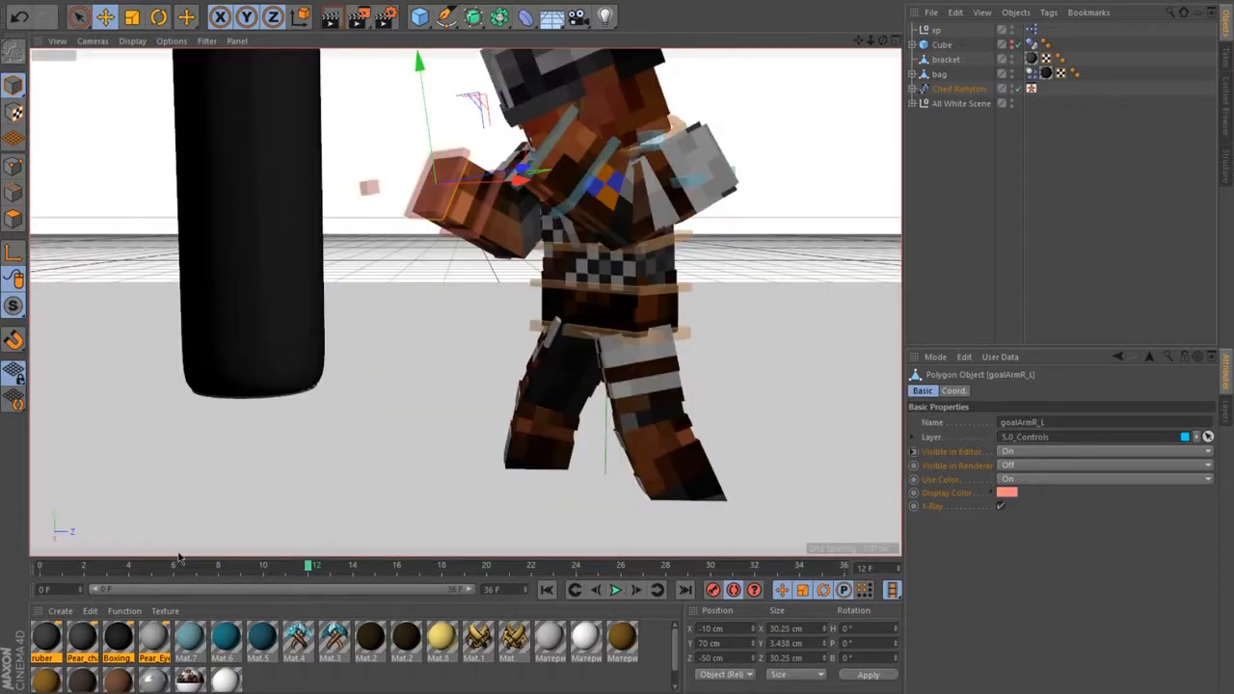
pyautogui.moveTo(179, 559); pyautogui.dragTo(100, 551)
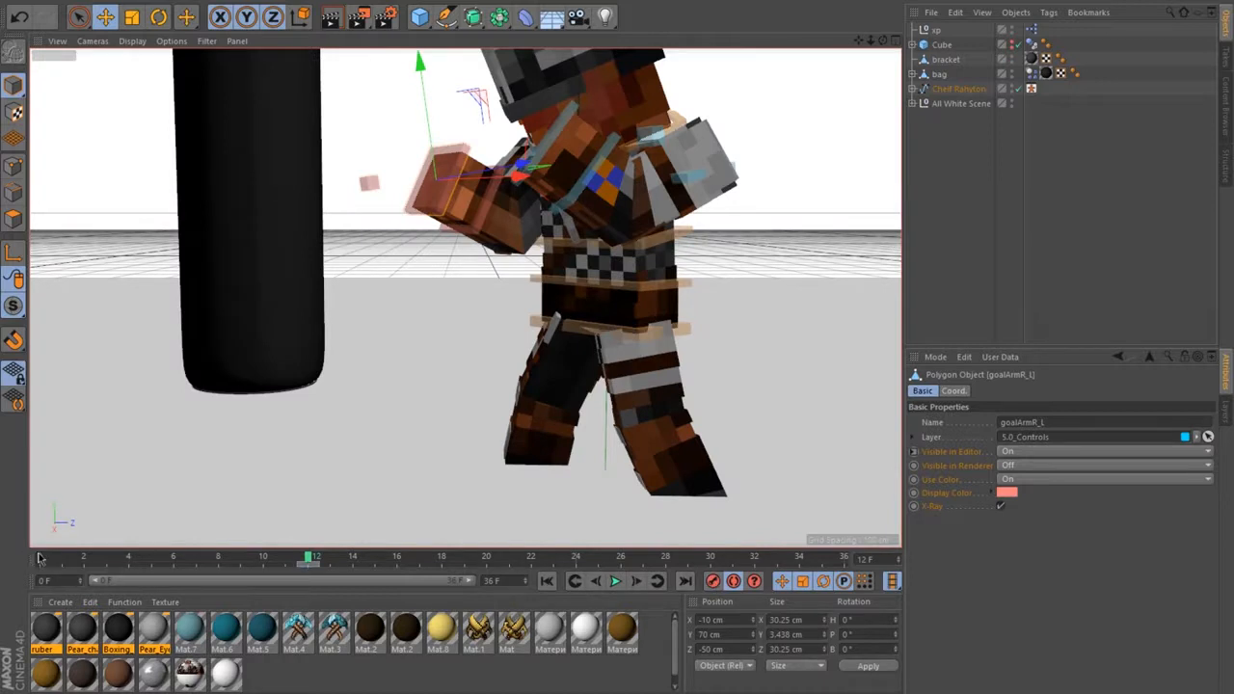
pyautogui.click(39, 557)
# - Keyframe the waist control shifted towards the bag at frame 4 (Z about -17 cm) and lowered at frame 2 (Y about -11 cm)
pyautogui.click(582, 329)
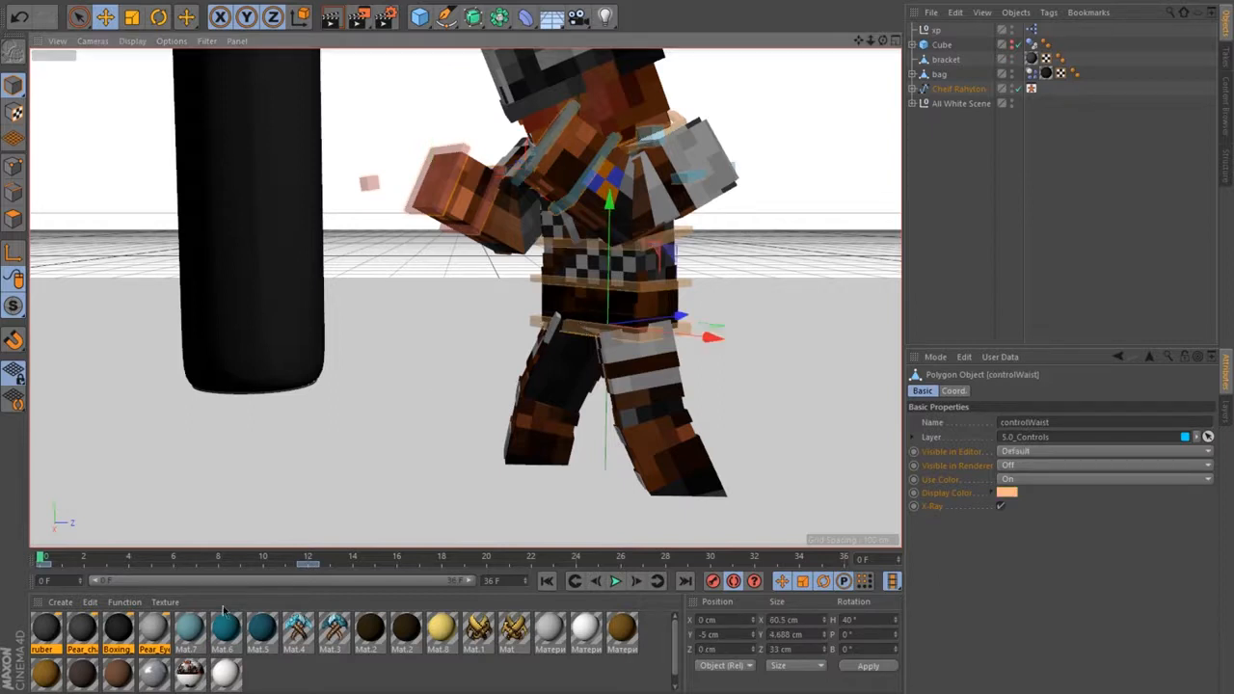
pyautogui.click(175, 558)
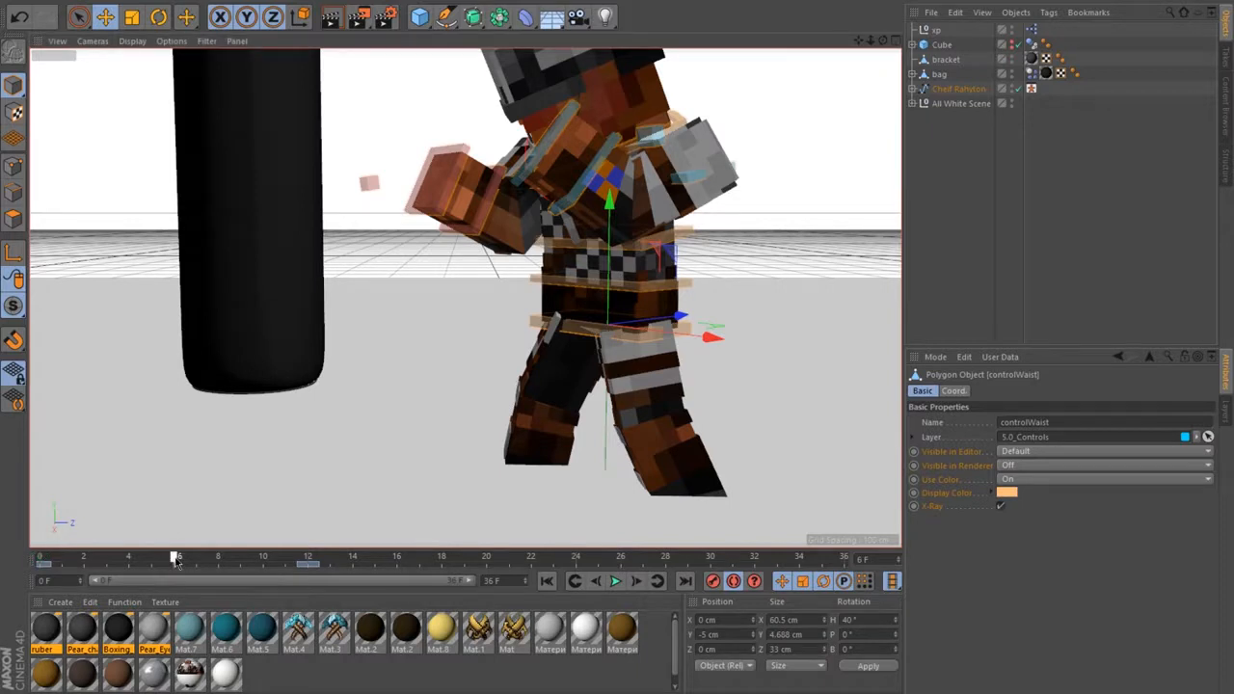
pyautogui.click(128, 557)
pyautogui.moveTo(558, 310); pyautogui.dragTo(559, 317)
pyautogui.moveTo(594, 365); pyautogui.dragTo(607, 368)
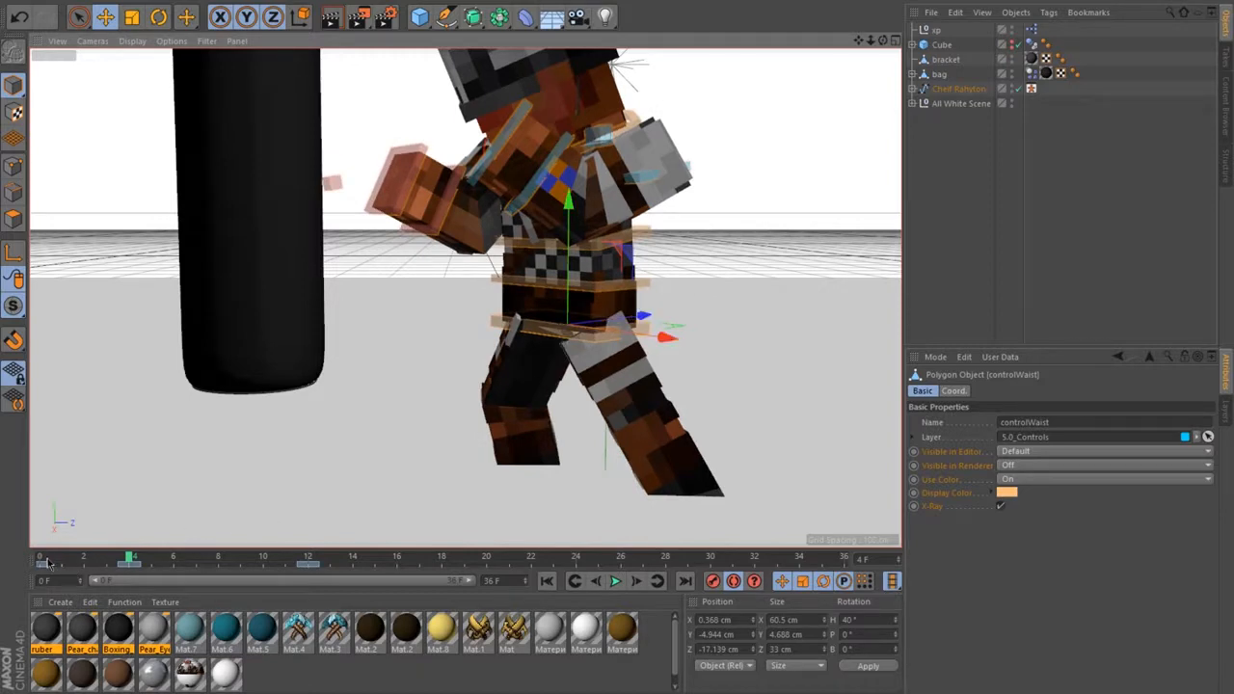
pyautogui.moveTo(49, 562); pyautogui.dragTo(85, 559)
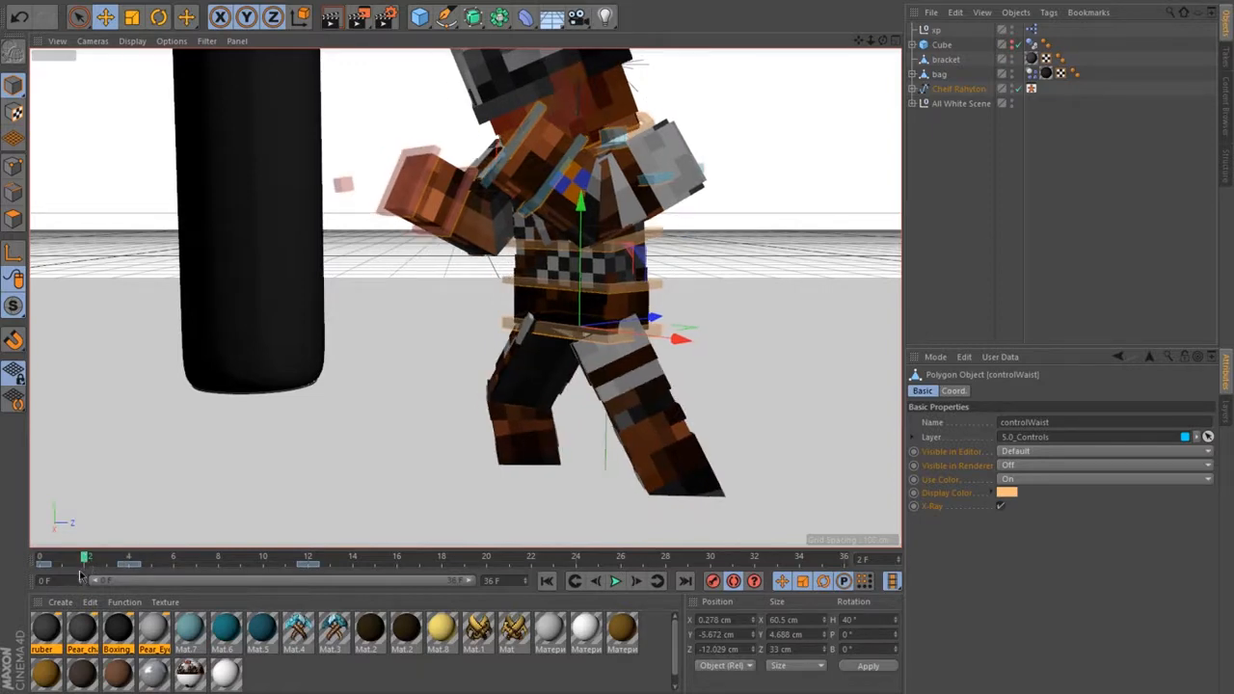
pyautogui.moveTo(602, 365); pyautogui.dragTo(600, 381)
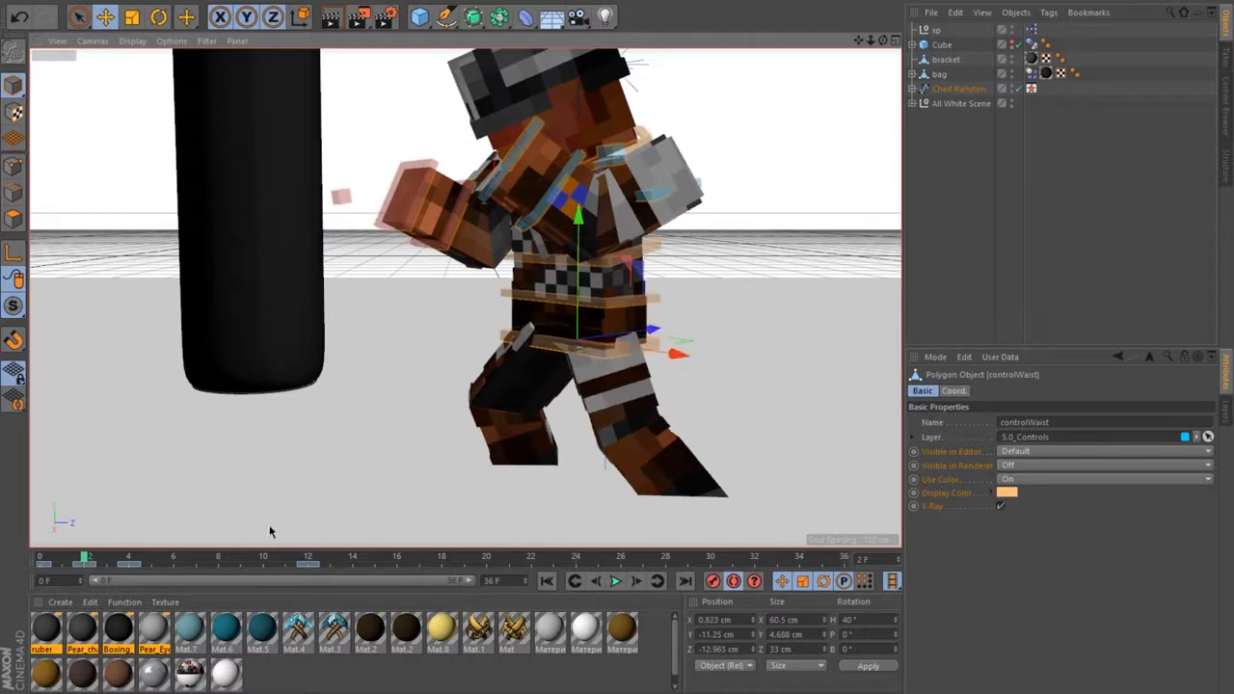
# - Play back the waist movement to check its timing
pyautogui.click(53, 564)
pyautogui.click(614, 582)
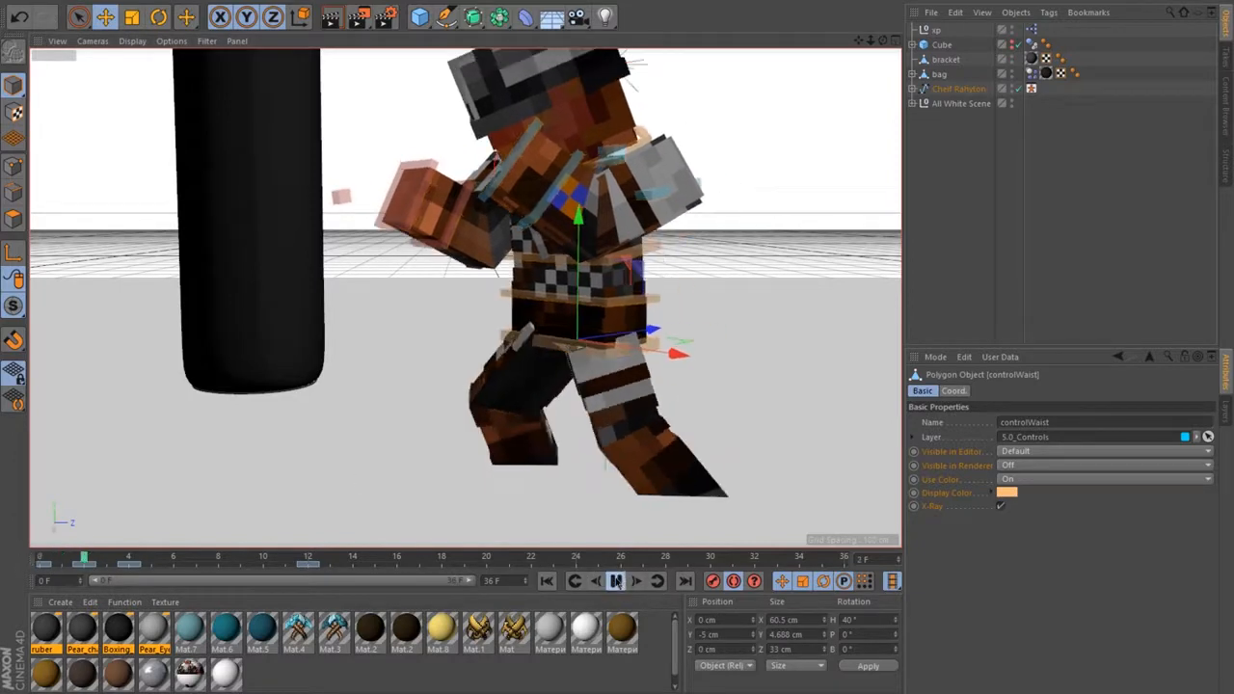
pyautogui.click(615, 581)
# - Rotate the character's back control at frame 4 to adjust the torso's lean
pyautogui.click(43, 559)
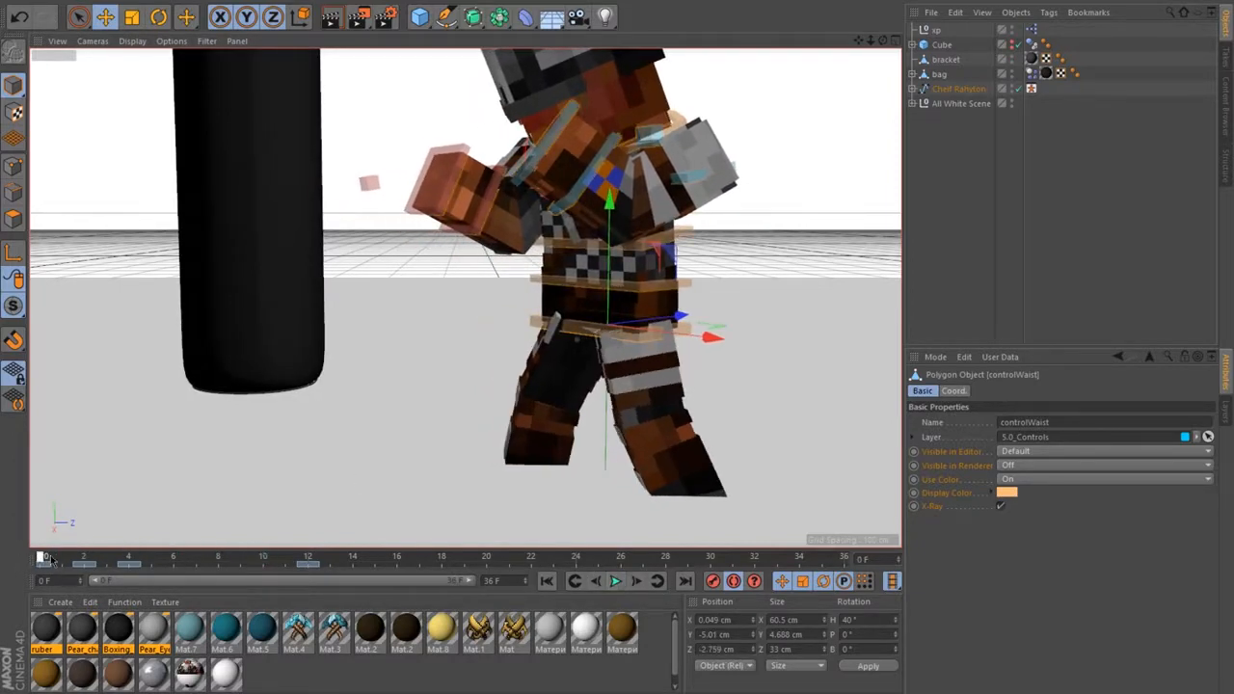
pyautogui.moveTo(44, 559); pyautogui.dragTo(83, 559)
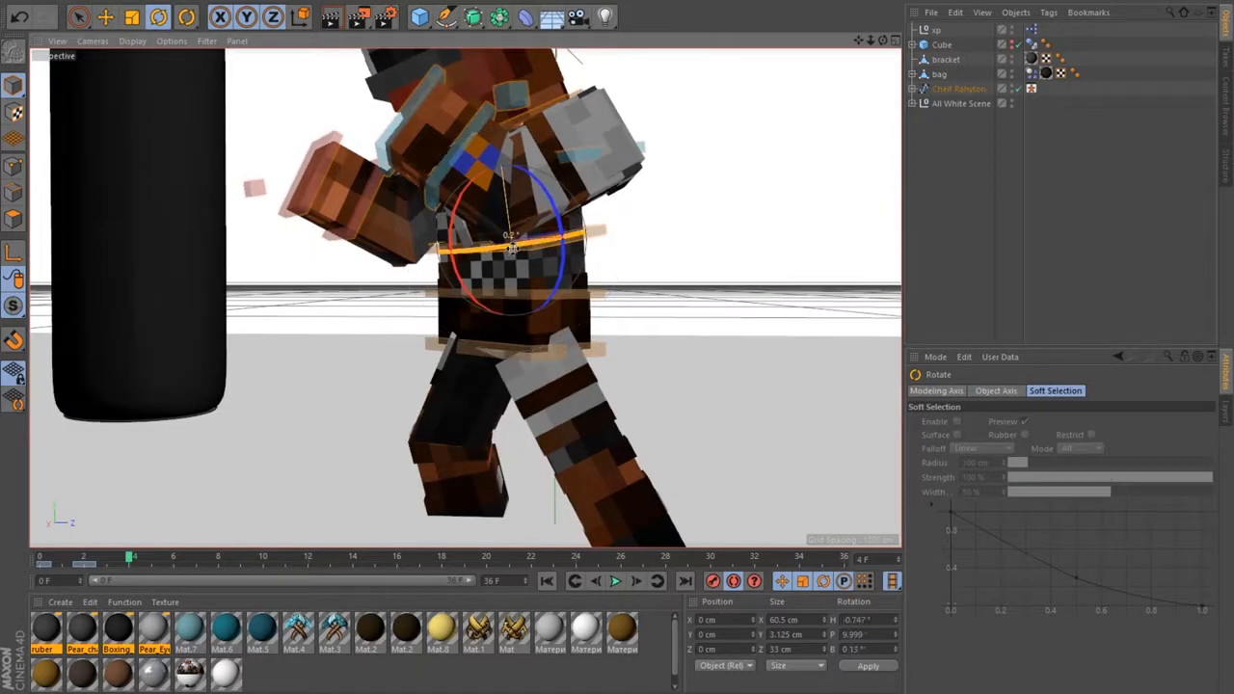
pyautogui.moveTo(511, 248); pyautogui.dragTo(511, 290)
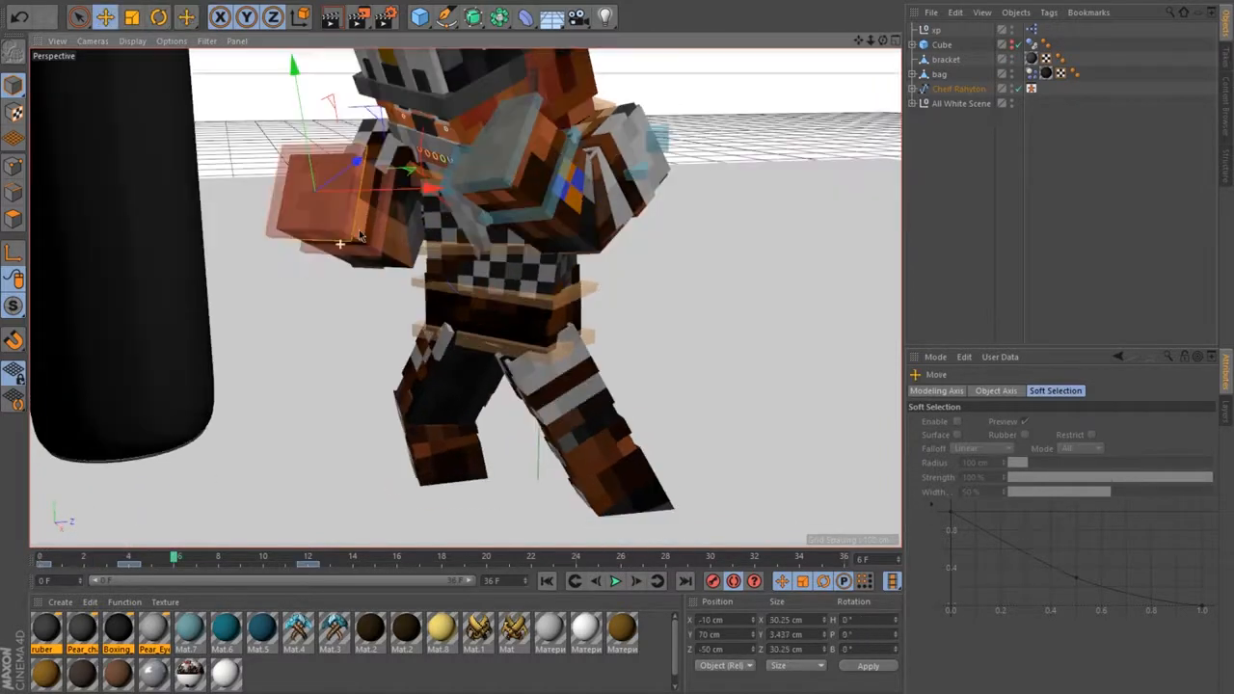
# - At frame 6, extend the right arm to the punching bag by moving goalArmR_L to about X -65, Y 80, Z -54 cm
pyautogui.moveTo(341, 242); pyautogui.dragTo(594, 214)
pyautogui.keyDown('alt'); pyautogui.moveTo(265, 243); pyautogui.dragTo(495, 275, button='middle'); pyautogui.keyUp('alt')
pyautogui.moveTo(496, 275); pyautogui.dragTo(279, 345)
pyautogui.moveTo(461, 303); pyautogui.dragTo(491, 304)
pyautogui.keyDown('alt'); pyautogui.moveTo(472, 329); pyautogui.dragTo(587, 392); pyautogui.keyUp('alt')
pyautogui.keyDown('alt'); pyautogui.moveTo(587, 391); pyautogui.dragTo(543, 353, button='right'); pyautogui.keyUp('alt')
pyautogui.keyDown('alt'); pyautogui.moveTo(532, 310); pyautogui.dragTo(327, 316); pyautogui.keyUp('alt')
pyautogui.keyDown('alt'); pyautogui.moveTo(325, 317); pyautogui.dragTo(369, 318, button='right'); pyautogui.keyUp('alt')
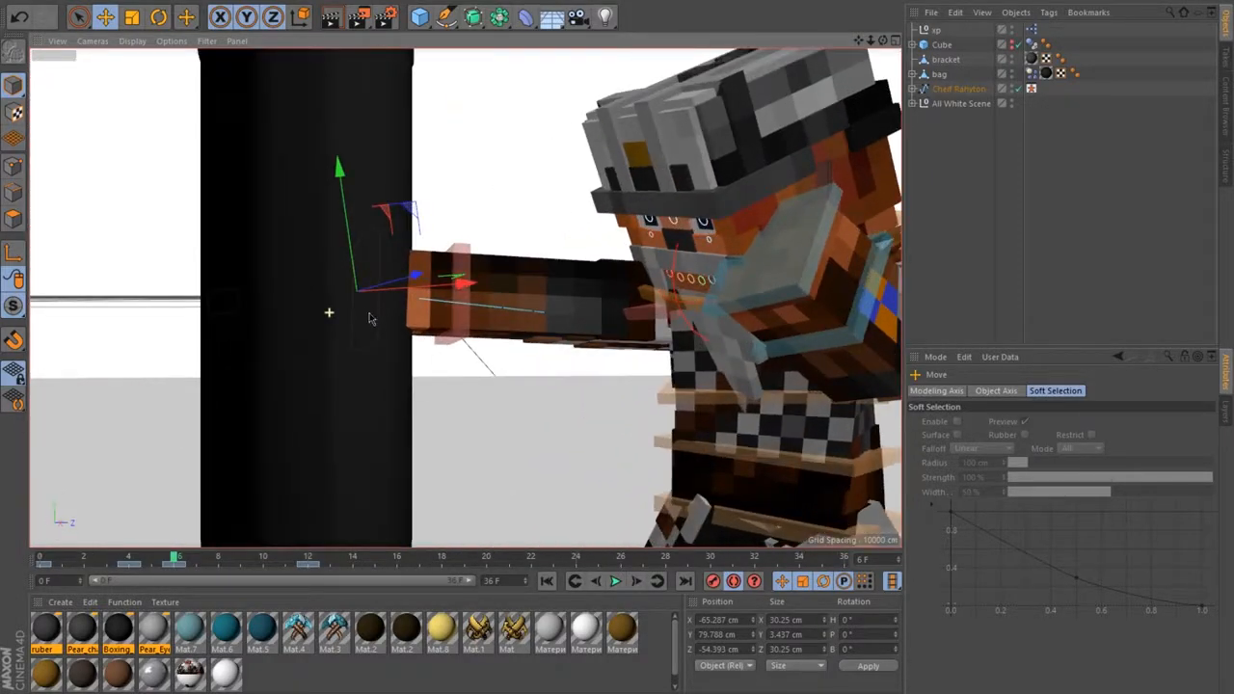
pyautogui.scroll(-3, 369, 318)
pyautogui.keyDown('alt'); pyautogui.moveTo(367, 319); pyautogui.dragTo(339, 241); pyautogui.keyUp('alt')
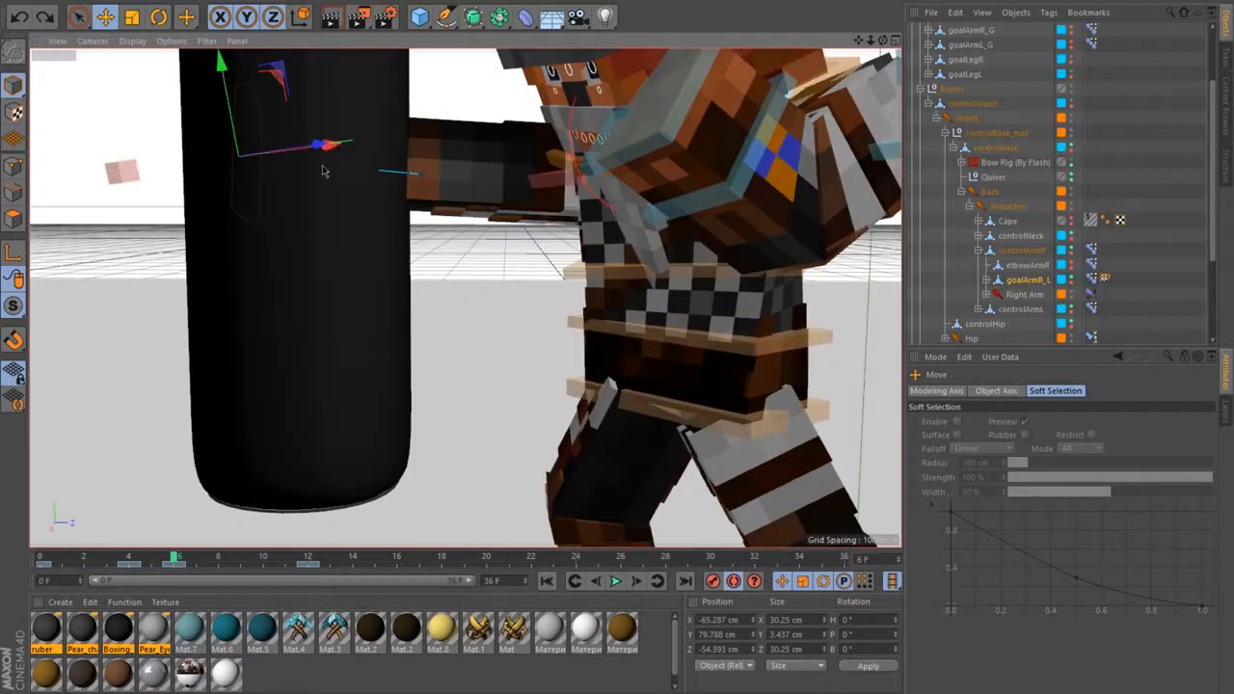
# - Reposition goalArmR_L at frame 6 to about X -35, Y 70, Z -34 cm, checking the fist against the bag from both sides
pyautogui.moveTo(276, 156); pyautogui.dragTo(501, 173)
pyautogui.keyDown('alt'); pyautogui.moveTo(501, 174); pyautogui.dragTo(798, 212, button='right'); pyautogui.keyUp('alt')
pyautogui.keyDown('alt'); pyautogui.moveTo(797, 208); pyautogui.dragTo(769, 218); pyautogui.keyUp('alt')
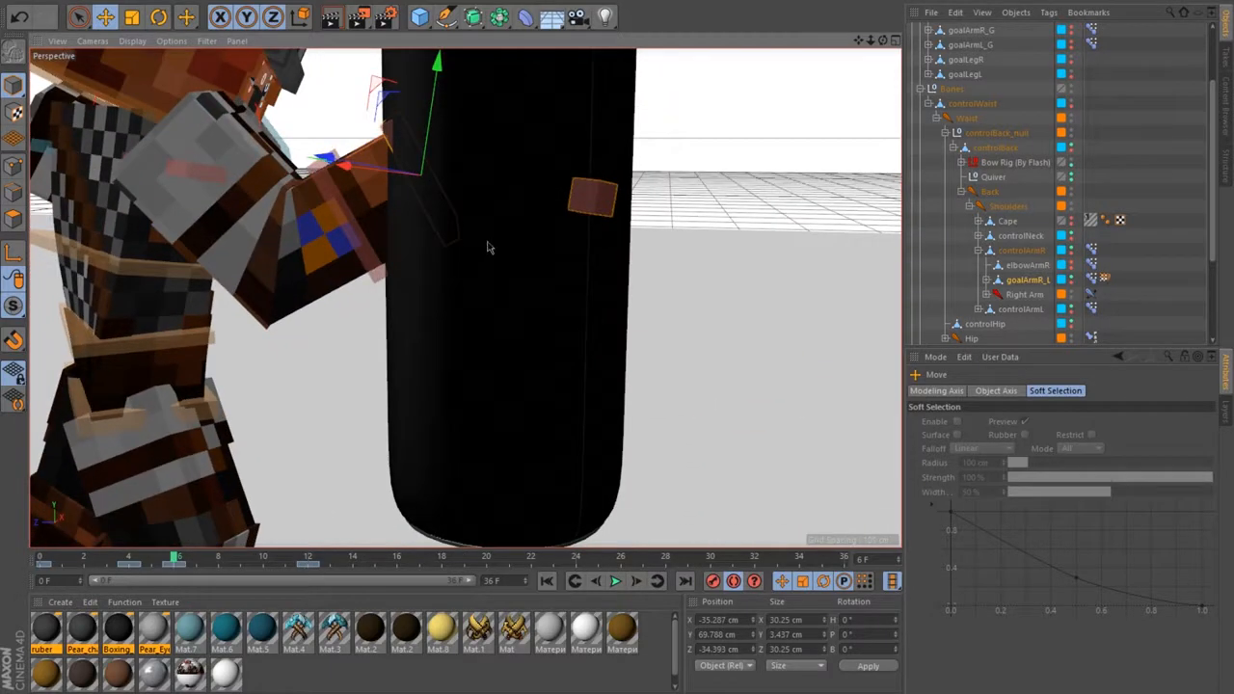
pyautogui.moveTo(488, 242); pyautogui.dragTo(224, 224)
pyautogui.keyDown('alt'); pyautogui.moveTo(704, 190); pyautogui.dragTo(449, 228); pyautogui.keyUp('alt')
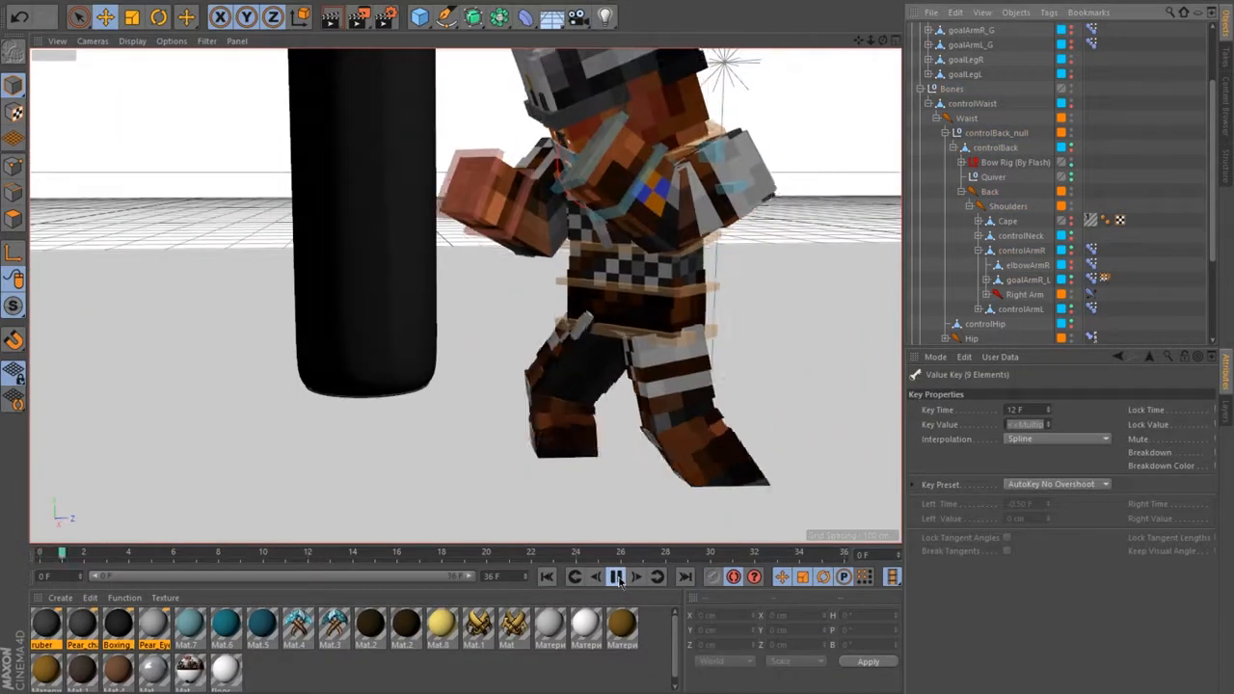
# - Play back the punch with the swinging bag, and scrub from frame 0 to frame 6 to review the motion
pyautogui.click(615, 581)
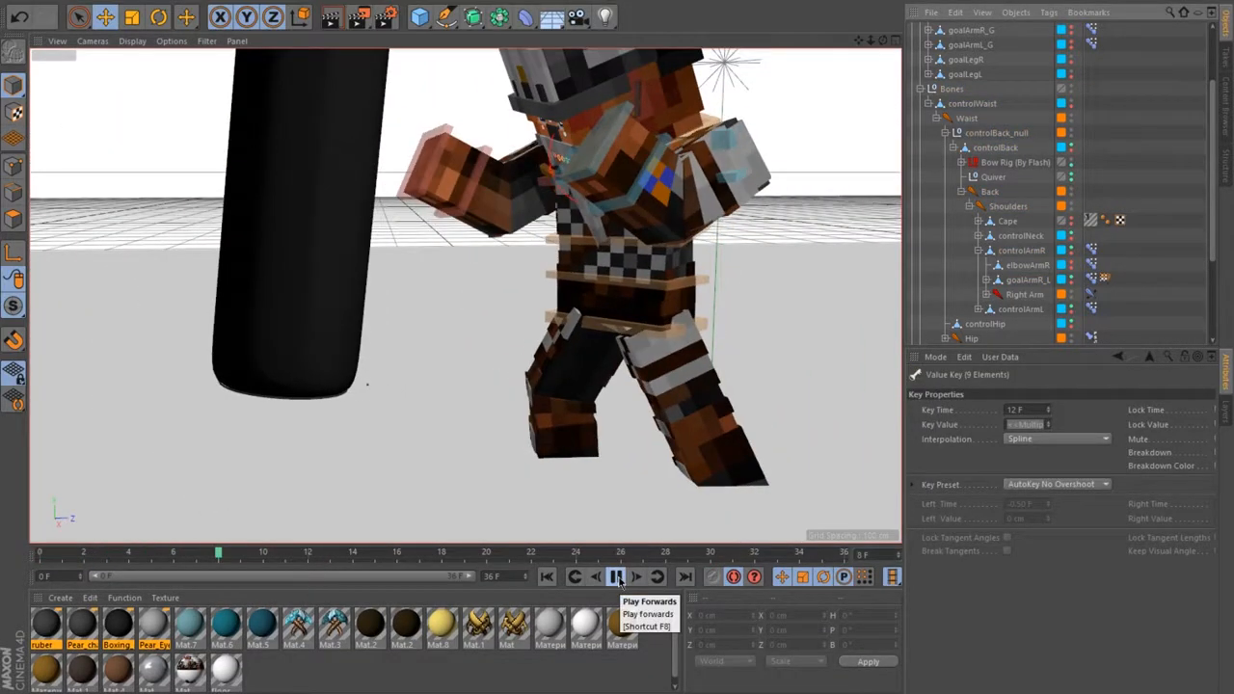
pyautogui.click(615, 577)
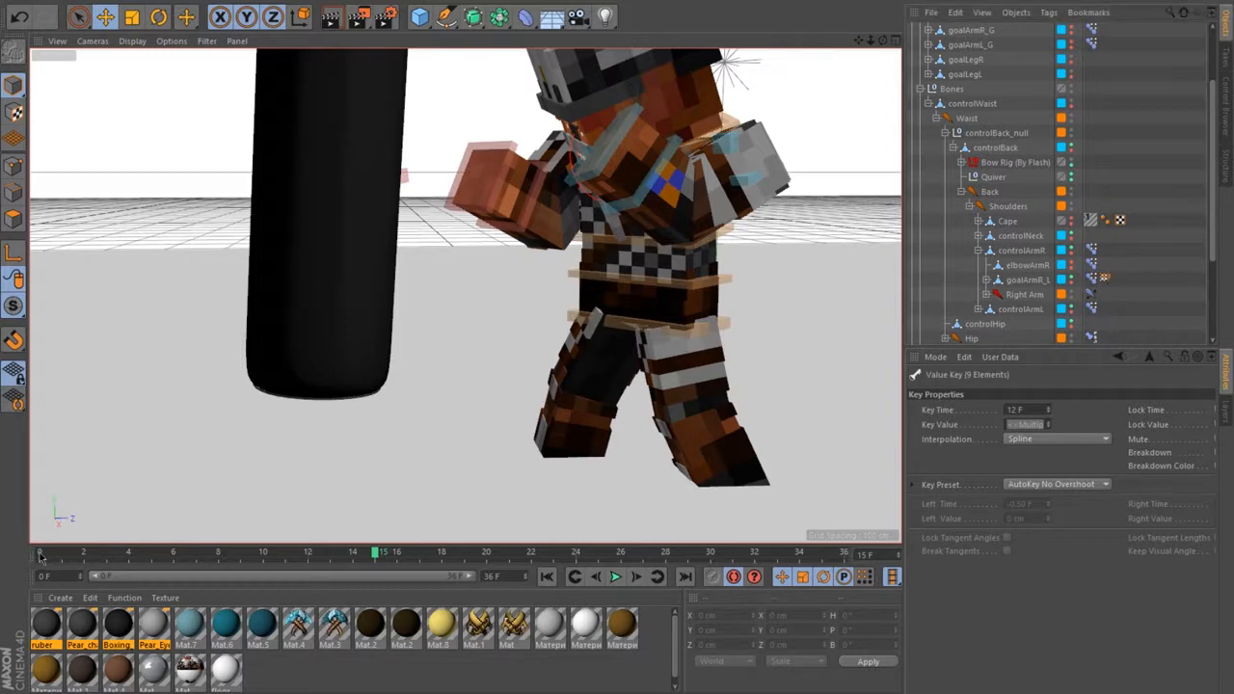
pyautogui.moveTo(40, 558); pyautogui.dragTo(171, 553)
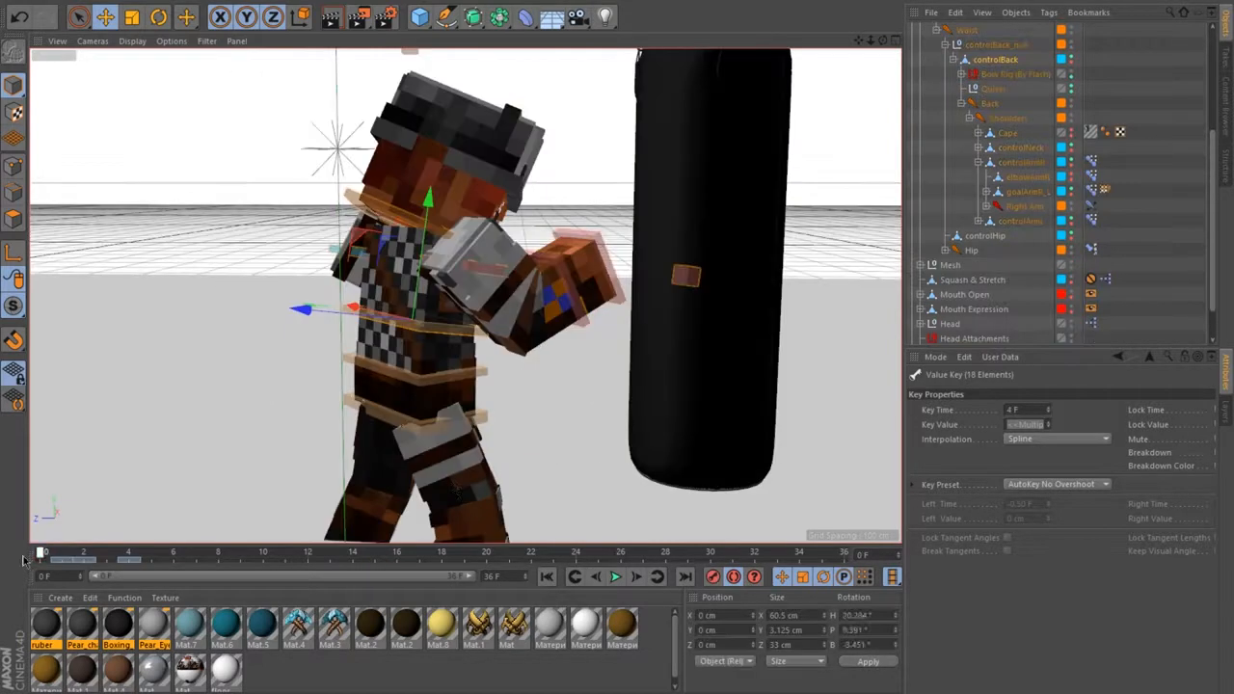
# - Play back the punch several times from frame 0, and review the rendered BagTest sequence
pyautogui.click(615, 576)
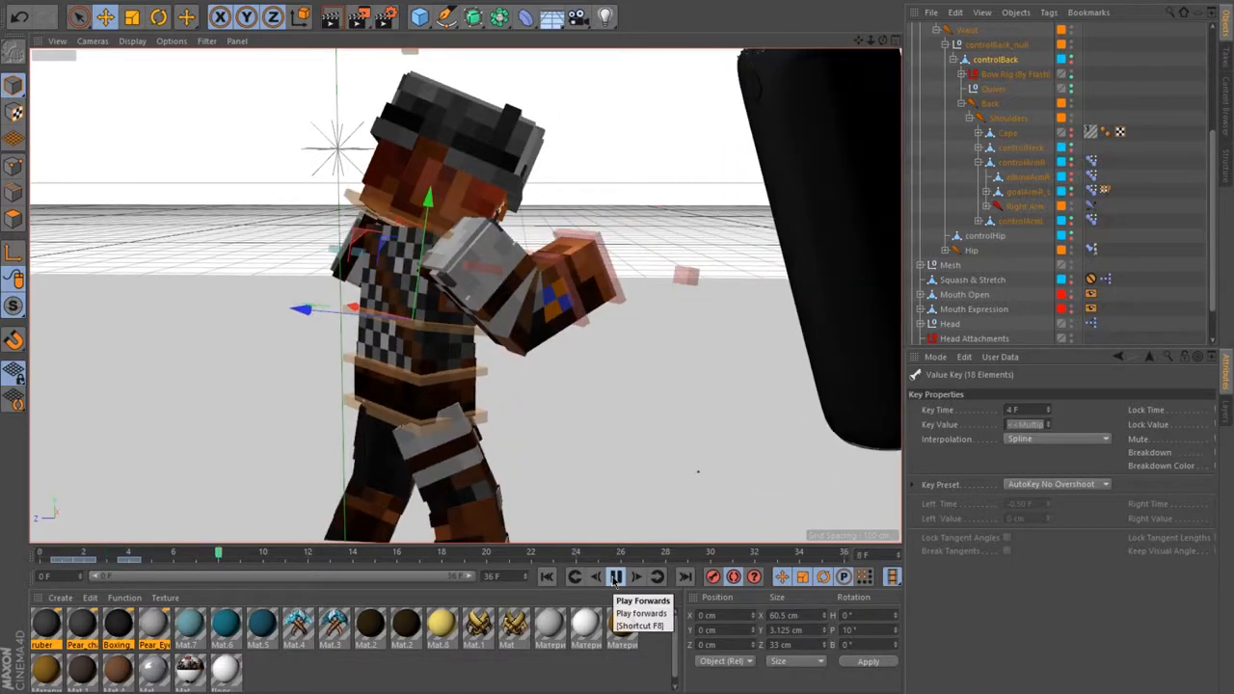
pyautogui.click(614, 579)
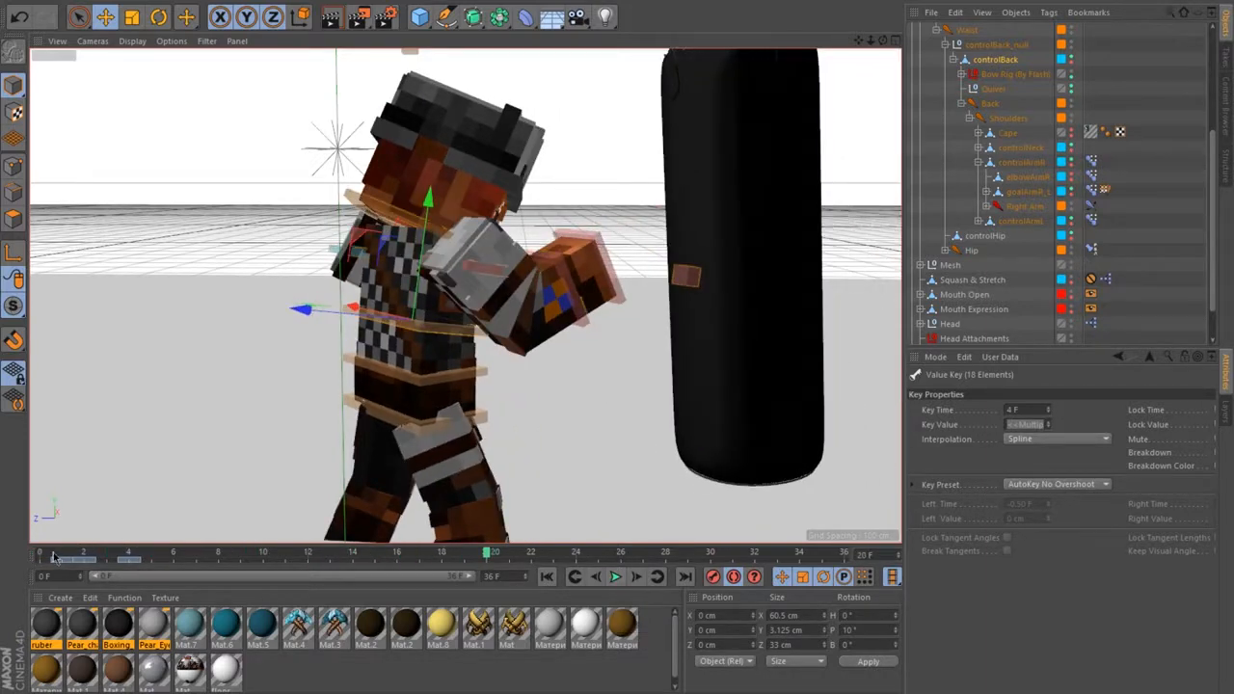
pyautogui.moveTo(41, 556); pyautogui.dragTo(23, 558)
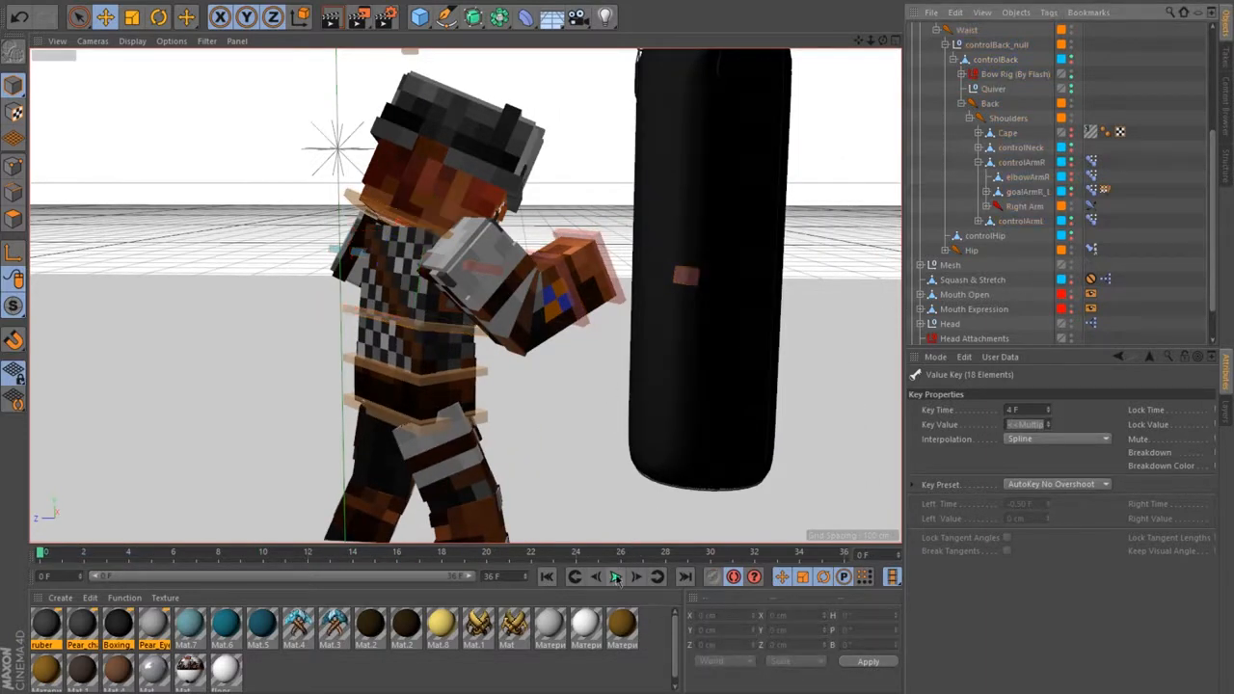
pyautogui.click(615, 576)
pyautogui.click(617, 577)
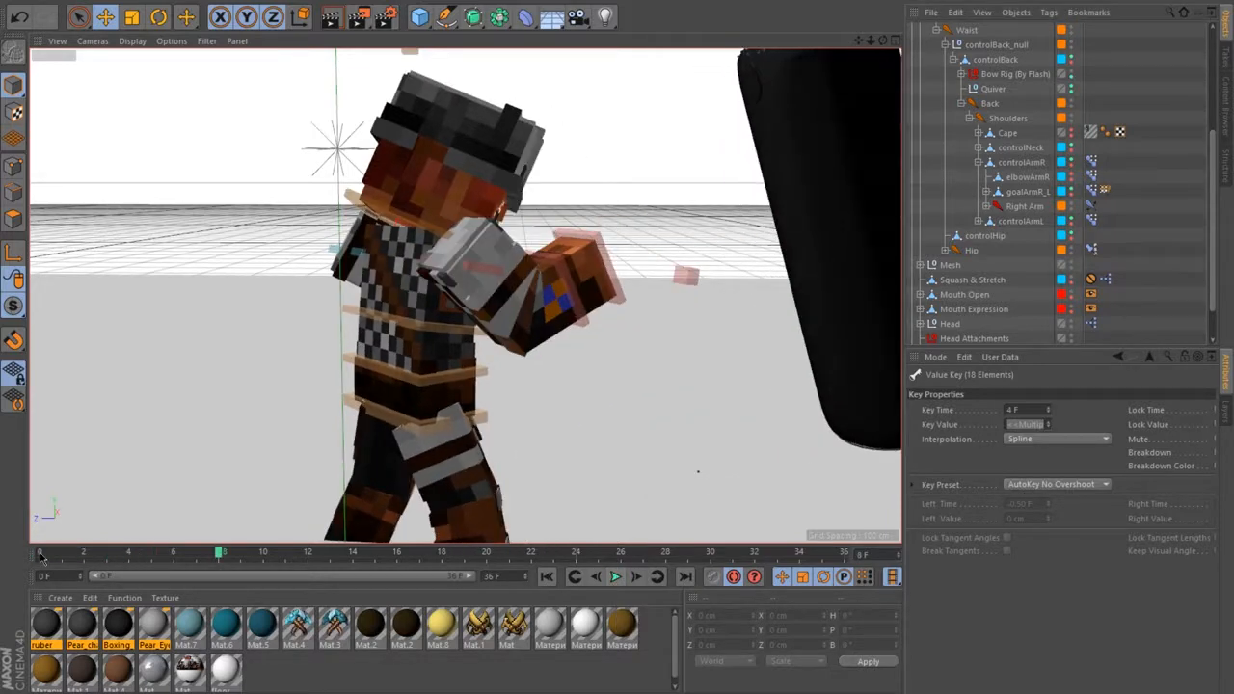
pyautogui.moveTo(43, 556)
pyautogui.mouseDown()
pyautogui.moveTo(128, 557)
pyautogui.moveTo(32, 553)
pyautogui.mouseUp()
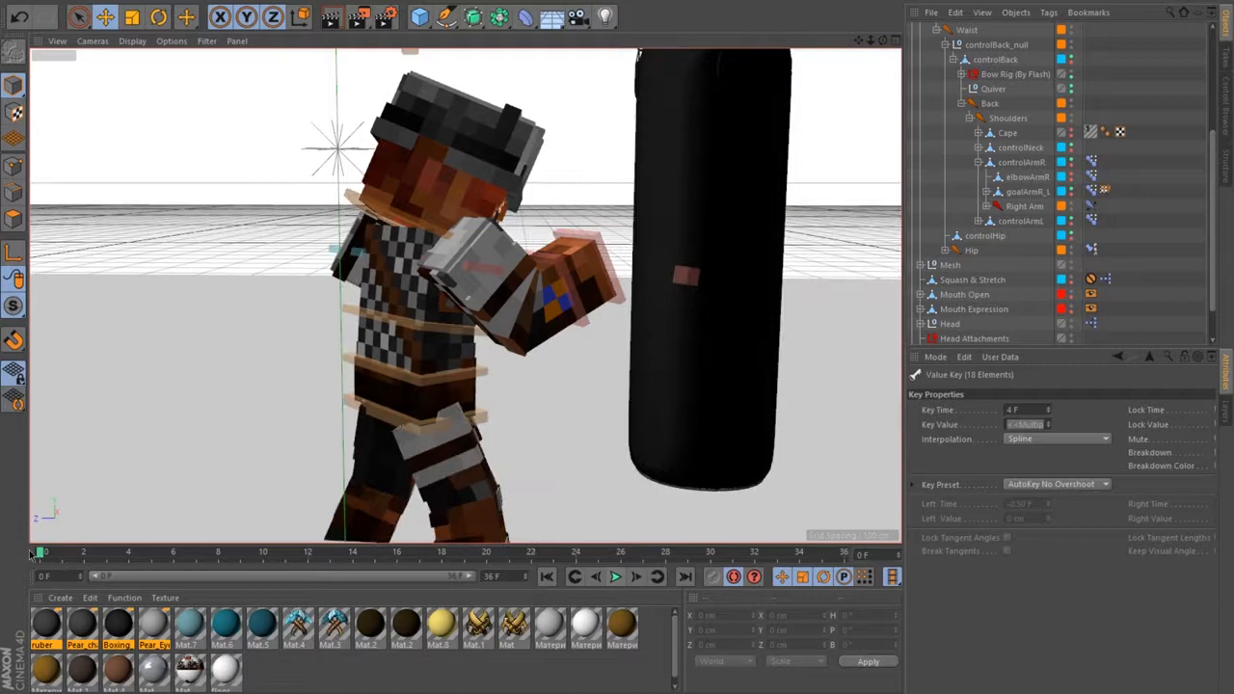
pyautogui.click(616, 576)
pyautogui.click(617, 576)
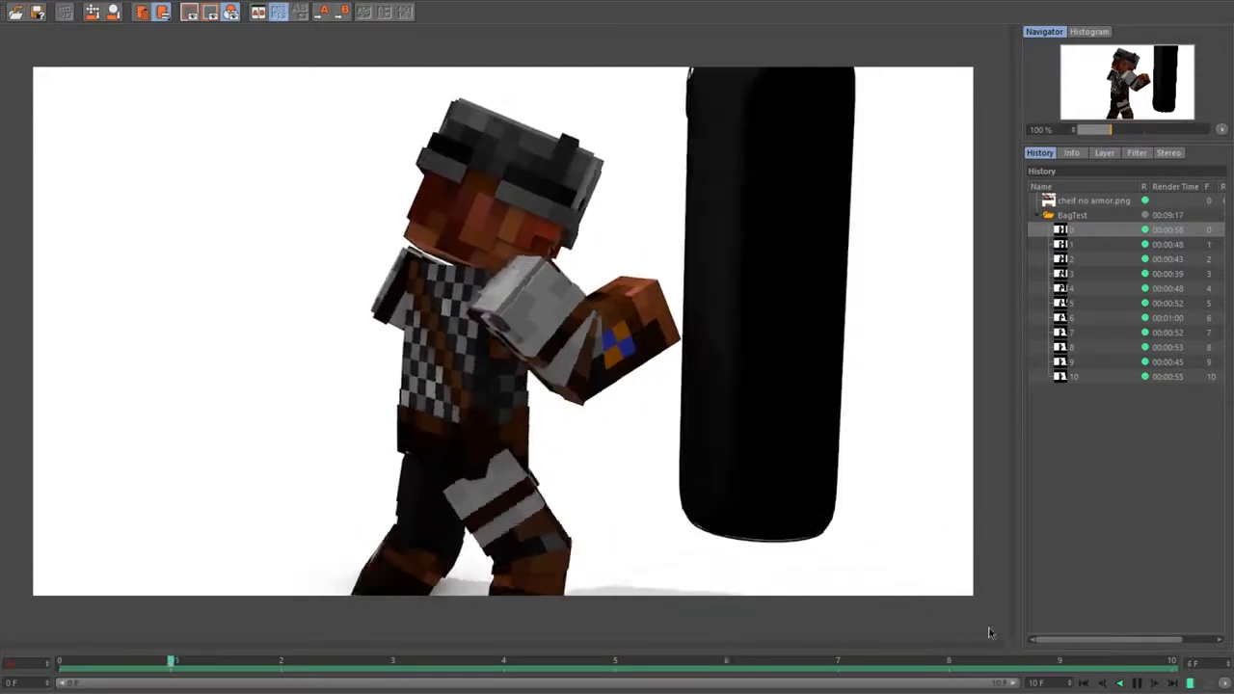
pyautogui.click(1139, 683)
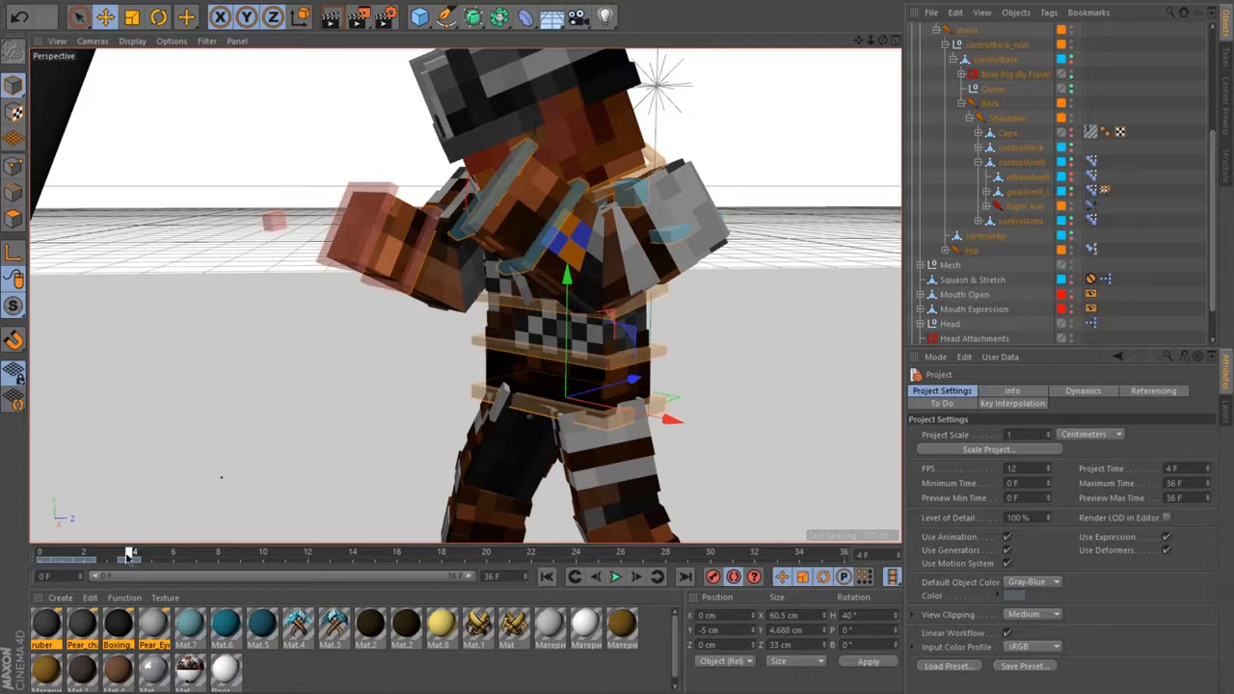
# - Copy the selected waist control's existing keys along the timeline to frame 6
pyautogui.moveTo(128, 557)
pyautogui.mouseDown()
pyautogui.moveTo(106, 559)
pyautogui.moveTo(133, 564)
pyautogui.mouseUp()
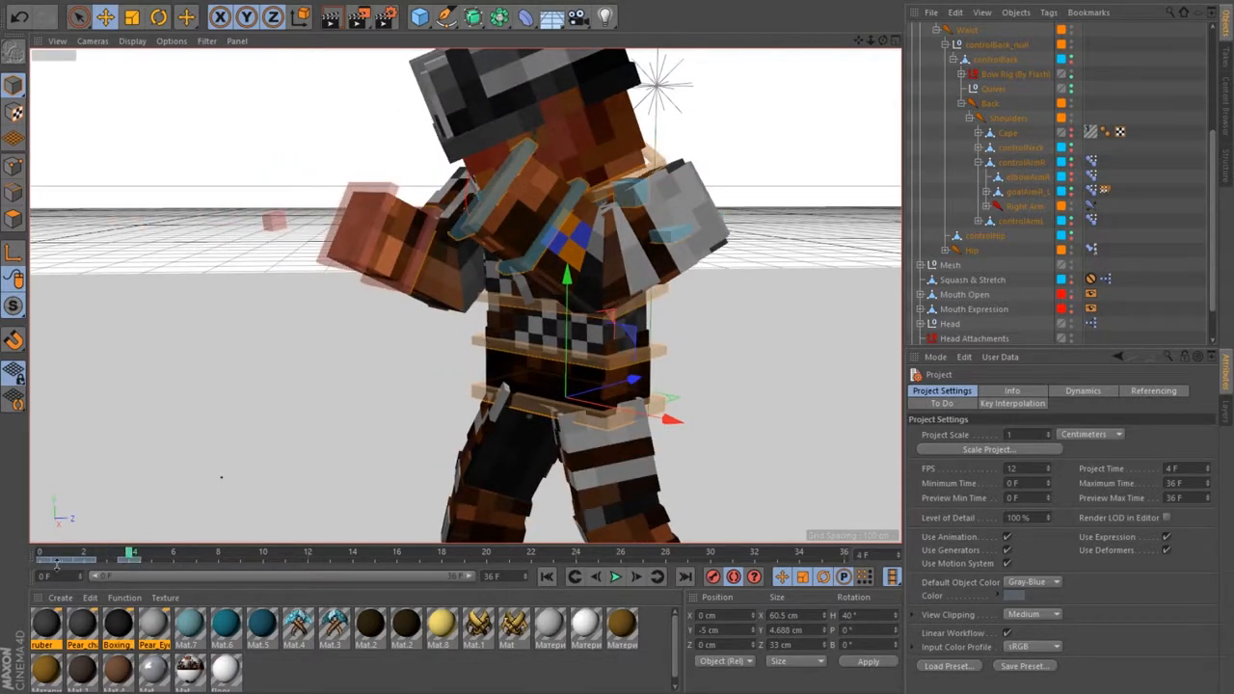
pyautogui.moveTo(56, 567); pyautogui.dragTo(66, 566)
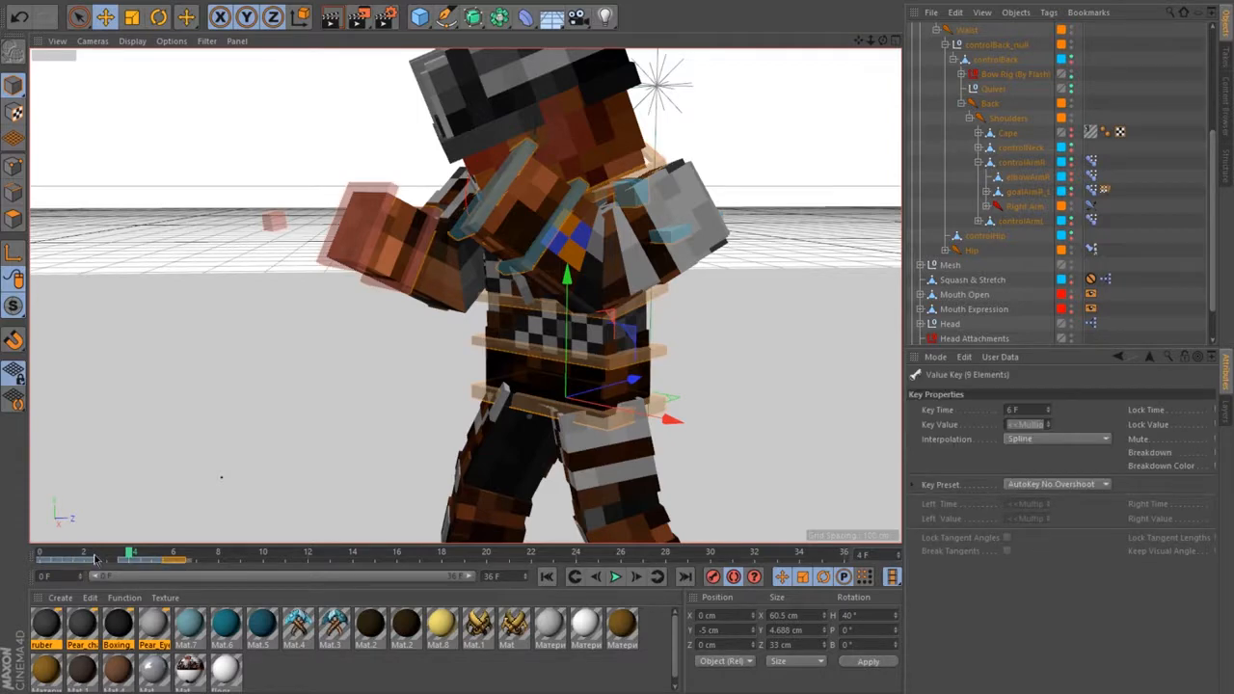
pyautogui.moveTo(94, 557)
pyautogui.mouseDown()
pyautogui.moveTo(53, 557)
pyautogui.moveTo(178, 564)
pyautogui.mouseUp()
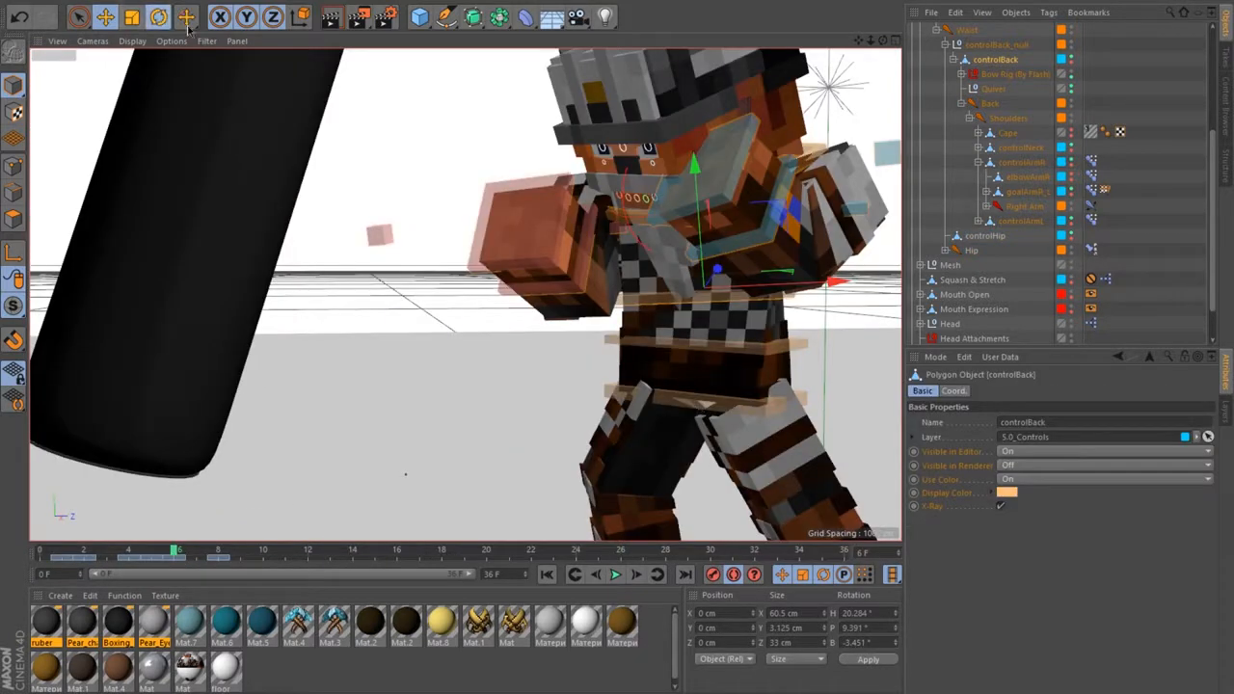
# - Rotate controlBack at frame 6 to about H -40°, P 8°, B 6°, and refine the torso twist by comparing it with frame 4
pyautogui.press('r')
pyautogui.keyDown('alt'); pyautogui.moveTo(521, 289); pyautogui.dragTo(520, 318); pyautogui.keyUp('alt')
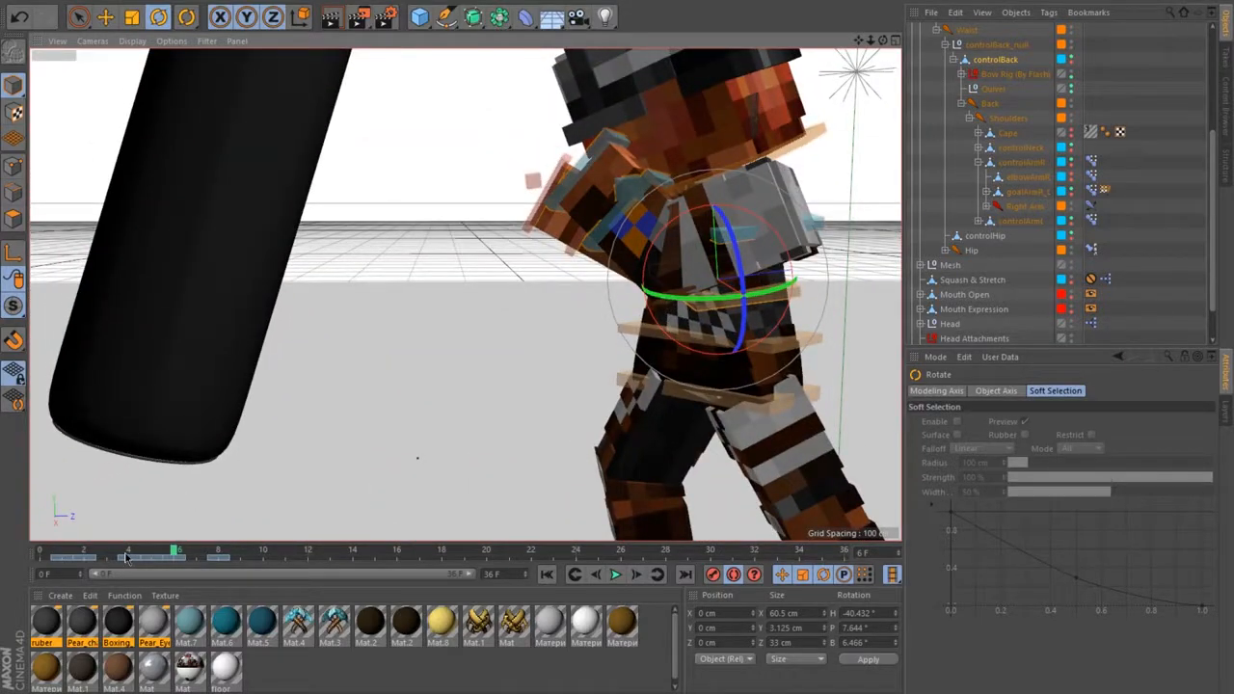
pyautogui.moveTo(125, 557); pyautogui.dragTo(176, 561)
pyautogui.keyDown('alt'); pyautogui.moveTo(579, 366); pyautogui.dragTo(645, 316); pyautogui.keyUp('alt')
pyautogui.moveTo(702, 297); pyautogui.dragTo(667, 301)
pyautogui.keyDown('alt'); pyautogui.moveTo(666, 303); pyautogui.dragTo(514, 323); pyautogui.keyUp('alt')
# - Key controlNeck at frame 4 and turn it 60° at frame 6 to about H 20°, P 10°, B -12°, checking the head between both frames
pyautogui.click(802, 144)
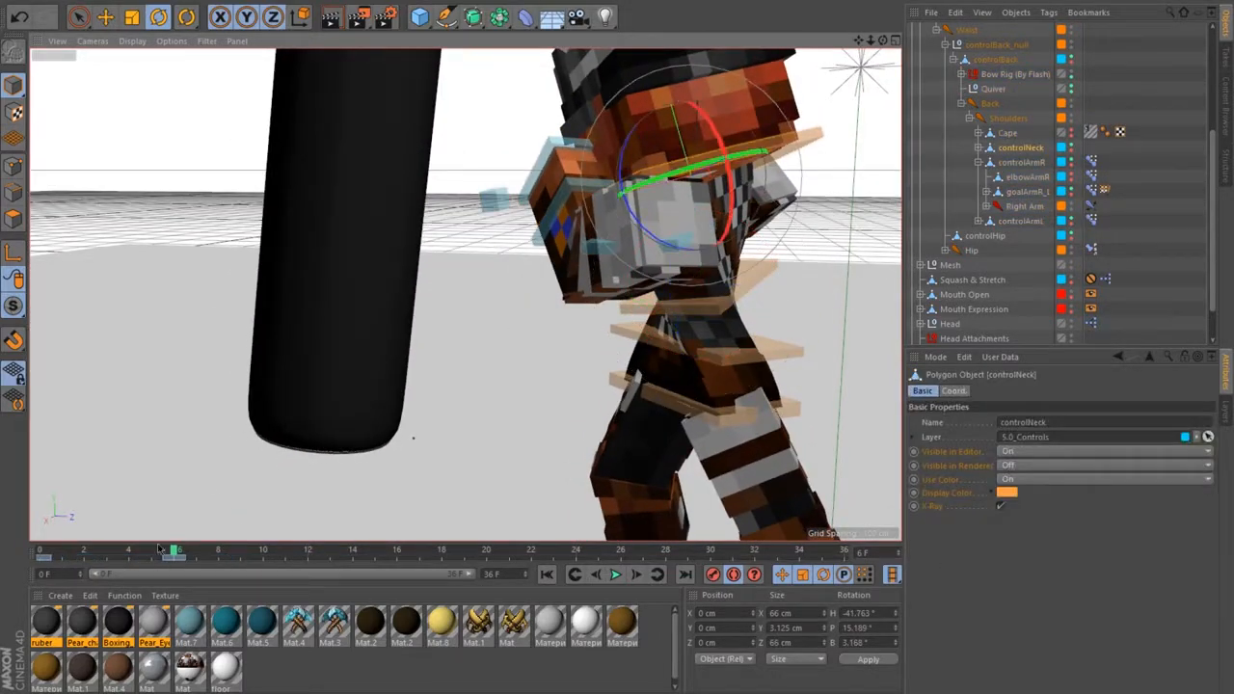
pyautogui.click(125, 557)
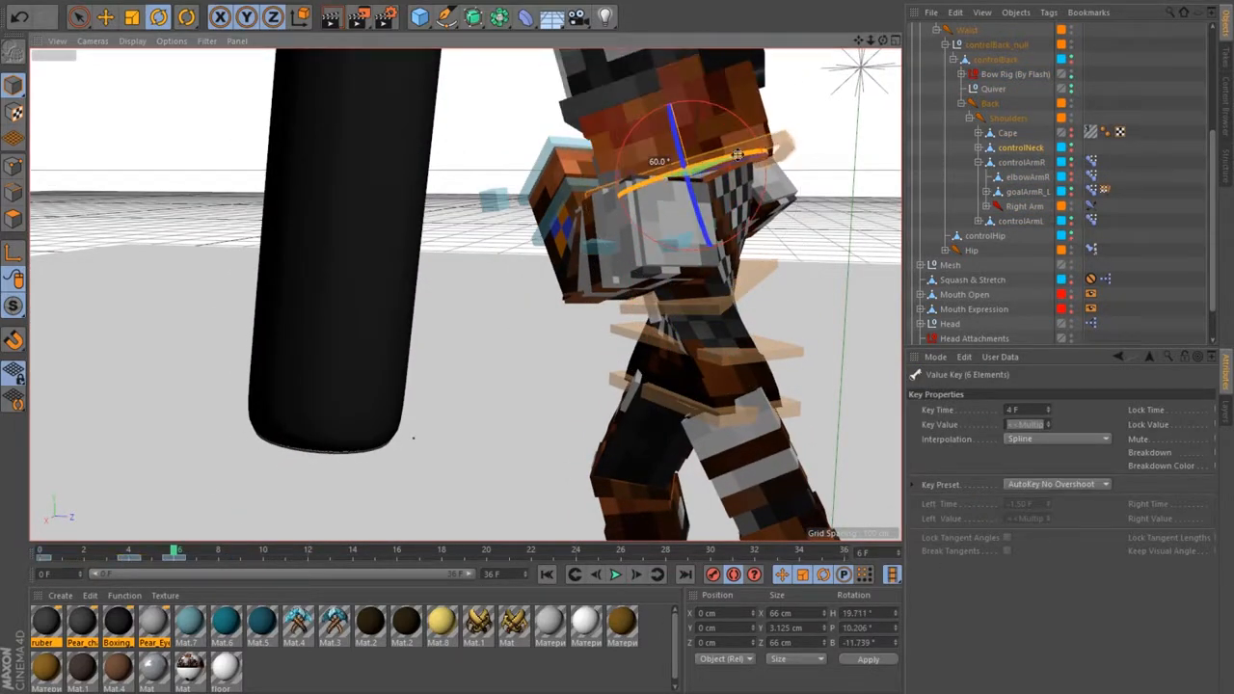
pyautogui.keyDown('alt'); pyautogui.moveTo(616, 318); pyautogui.dragTo(434, 347); pyautogui.keyUp('alt')
pyautogui.moveTo(174, 553); pyautogui.dragTo(131, 553)
pyautogui.moveTo(649, 228); pyautogui.dragTo(649, 228)
pyautogui.keyDown('alt'); pyautogui.moveTo(649, 228); pyautogui.dragTo(578, 255); pyautogui.keyUp('alt')
pyautogui.moveTo(39, 554); pyautogui.dragTo(152, 553)
pyautogui.keyDown('alt'); pyautogui.moveTo(525, 323); pyautogui.dragTo(640, 252); pyautogui.keyUp('alt')
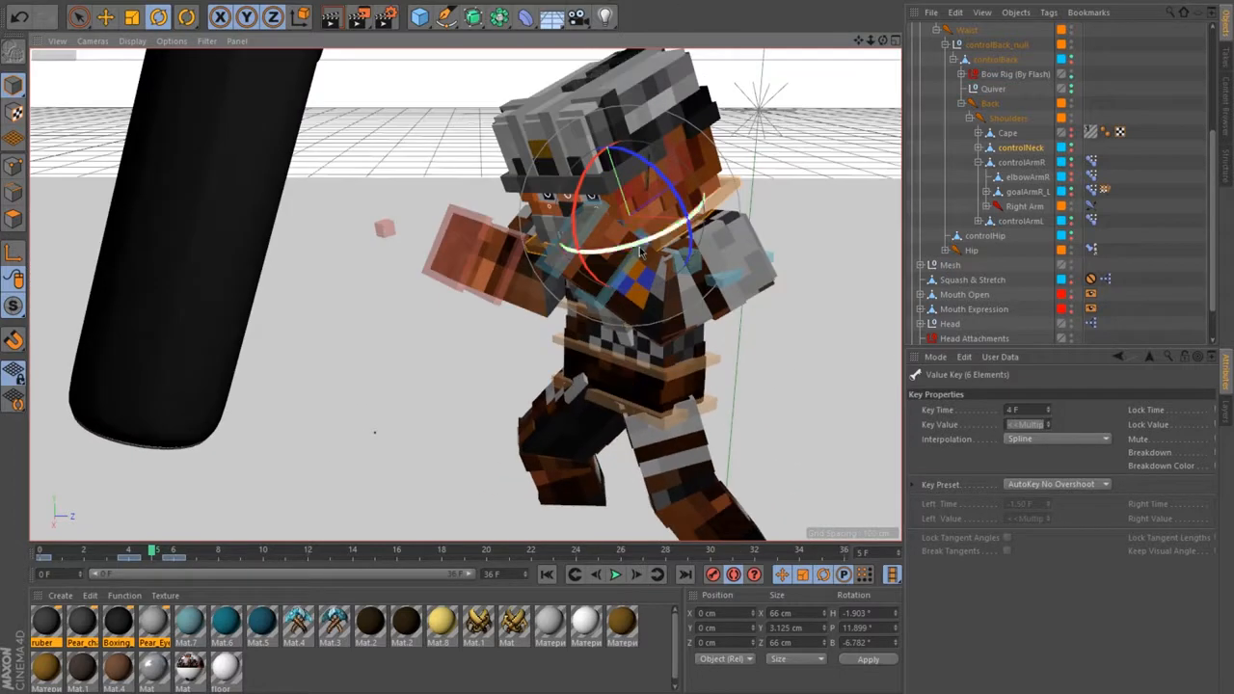
pyautogui.moveTo(128, 562); pyautogui.dragTo(175, 552)
# - At frame 6, reposition the right arm's goalArmR_L control to X 20, Y 70, Z -50 cm
pyautogui.click(506, 229)
pyautogui.keyDown('alt'); pyautogui.moveTo(483, 263); pyautogui.dragTo(381, 236); pyautogui.keyUp('alt')
pyautogui.press('e')
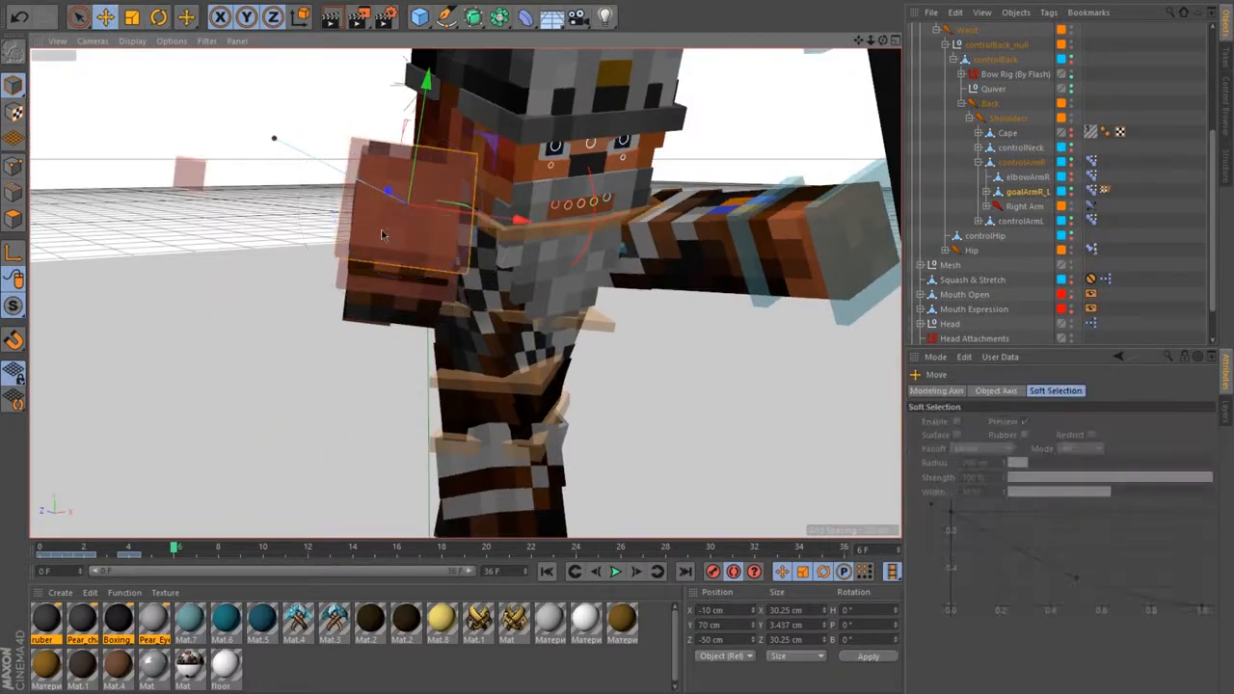
pyautogui.keyDown('alt'); pyautogui.moveTo(583, 209); pyautogui.dragTo(459, 209); pyautogui.keyUp('alt')
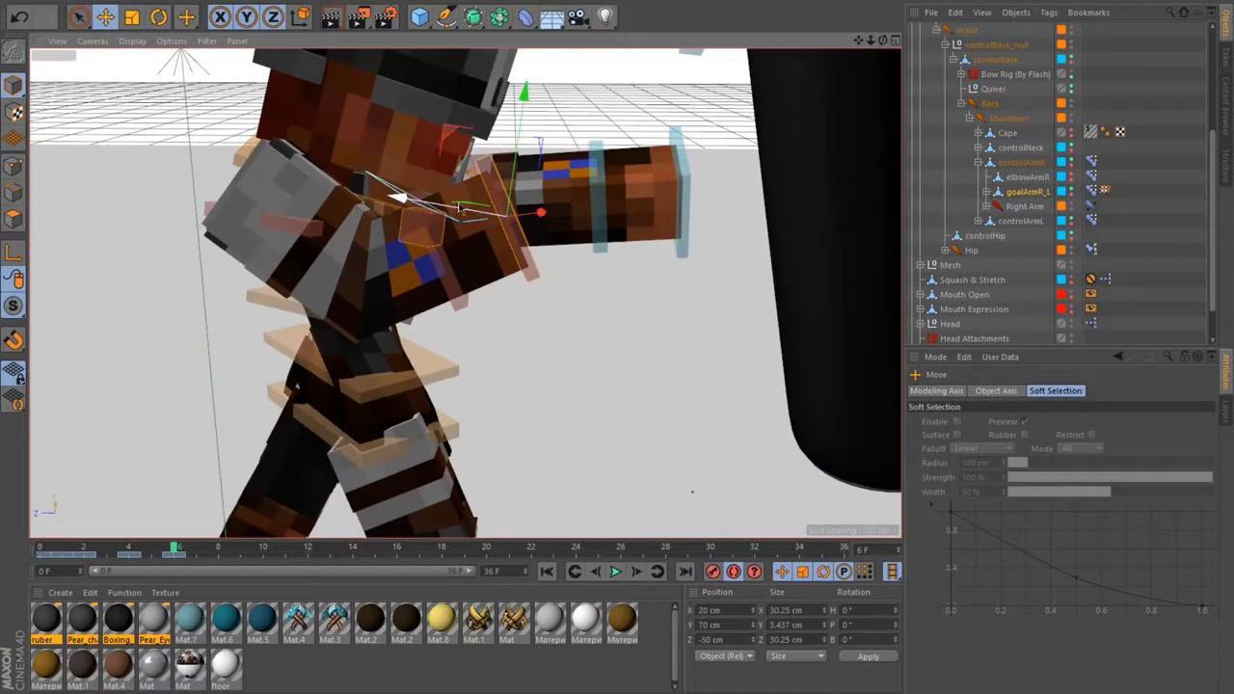
pyautogui.keyDown('alt'); pyautogui.moveTo(498, 135); pyautogui.dragTo(395, 159); pyautogui.keyUp('alt')
# - At frame 6, extend the left arm toward the bag by moving its hand control to X 20, Y 80, Z -80 cm
pyautogui.moveTo(198, 561); pyautogui.dragTo(174, 552)
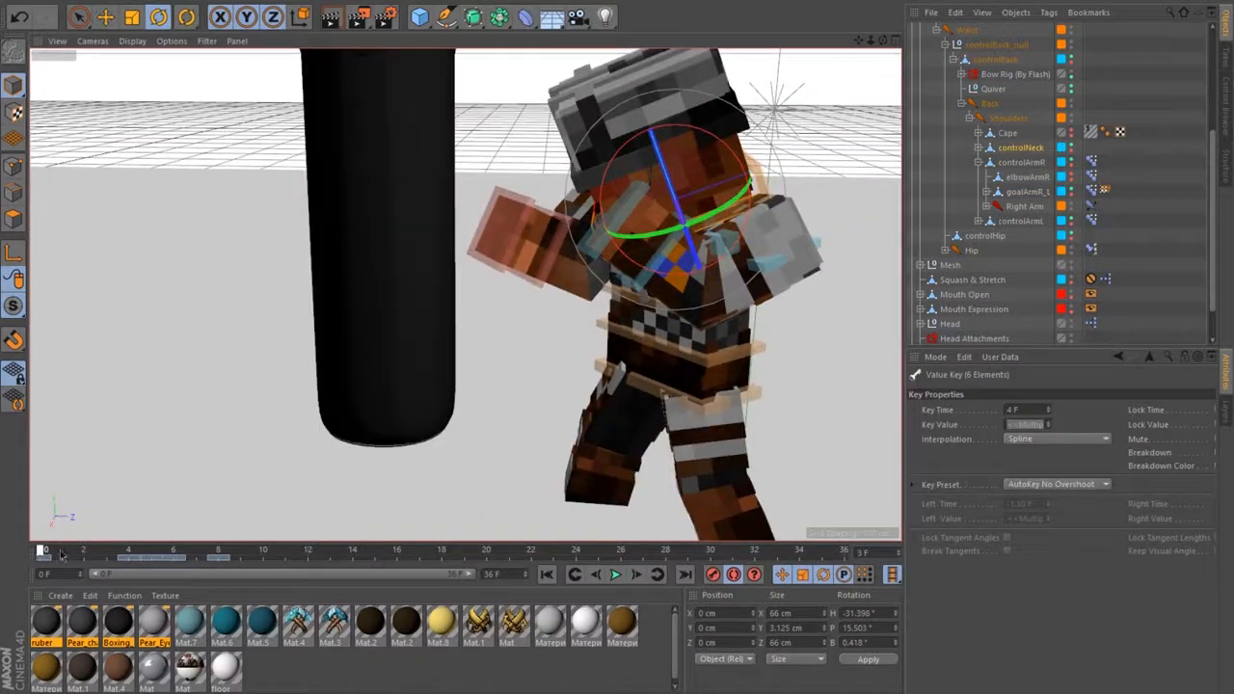
pyautogui.click(520, 252)
pyautogui.click(106, 17)
pyautogui.keyDown('alt'); pyautogui.moveTo(487, 315); pyautogui.dragTo(689, 272); pyautogui.keyUp('alt')
pyautogui.moveTo(657, 236); pyautogui.dragTo(499, 258)
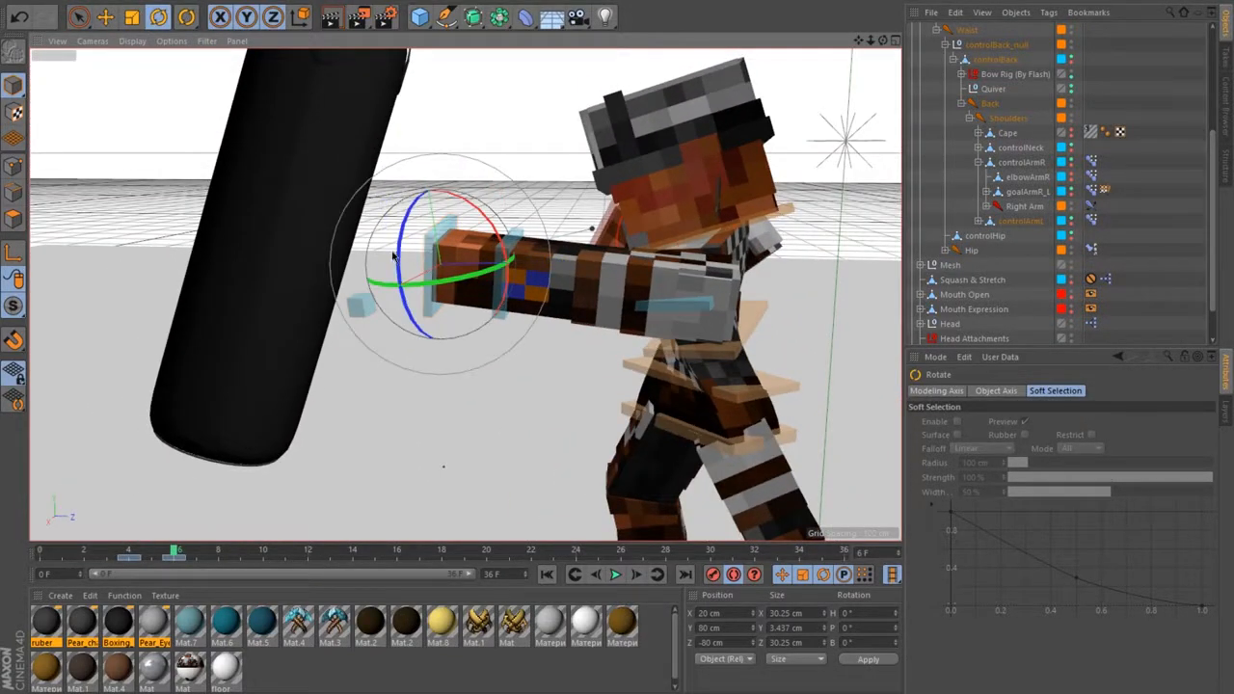
# - Rotate the left hand control at frame 6 to a bank of -120°
pyautogui.keyDown('alt'); pyautogui.moveTo(500, 229); pyautogui.dragTo(475, 258); pyautogui.keyUp('alt')
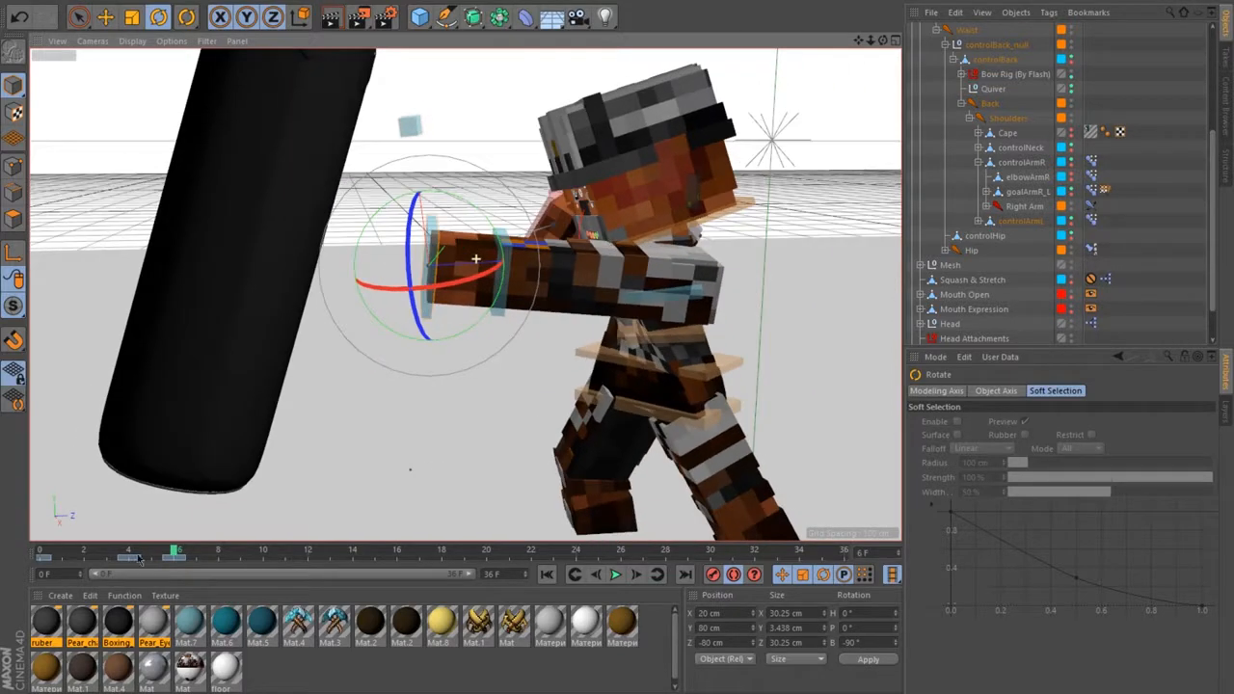
pyautogui.moveTo(172, 554); pyautogui.dragTo(158, 558)
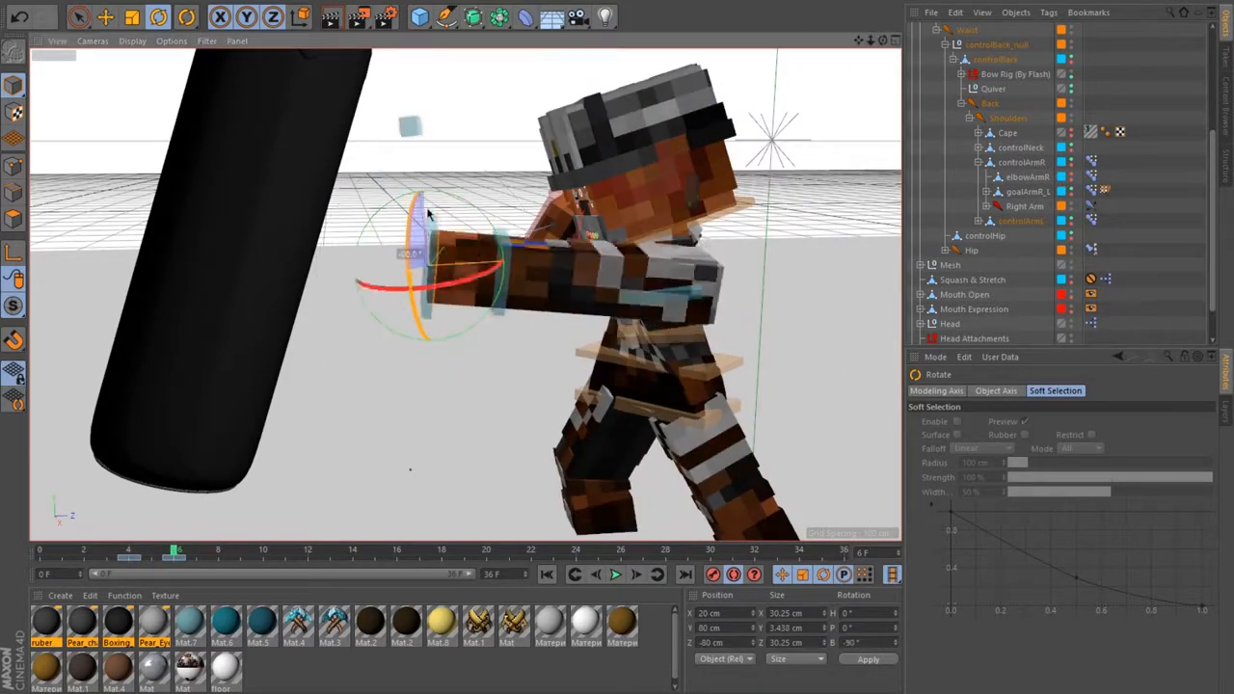
pyautogui.keyDown('alt'); pyautogui.moveTo(440, 168); pyautogui.dragTo(387, 154); pyautogui.keyUp('alt')
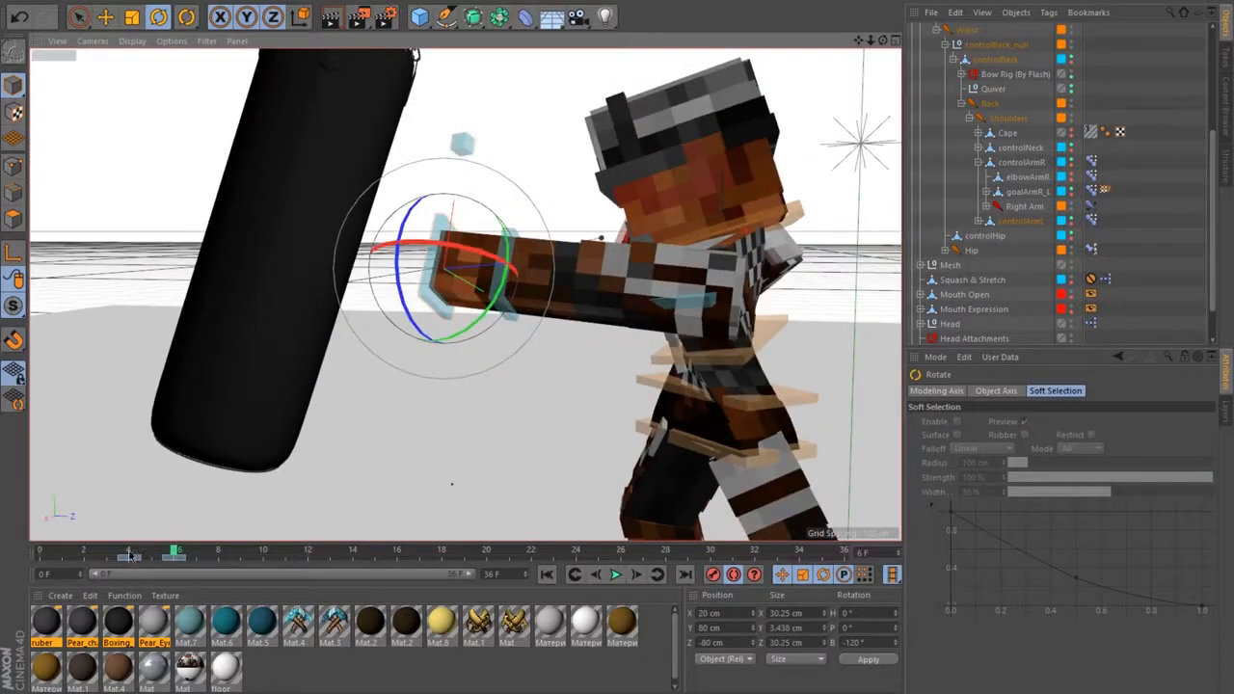
# - Delete the left hand control's key at frame 8 and copy its frame 4 key there to retract the arm
pyautogui.moveTo(130, 554); pyautogui.dragTo(217, 551)
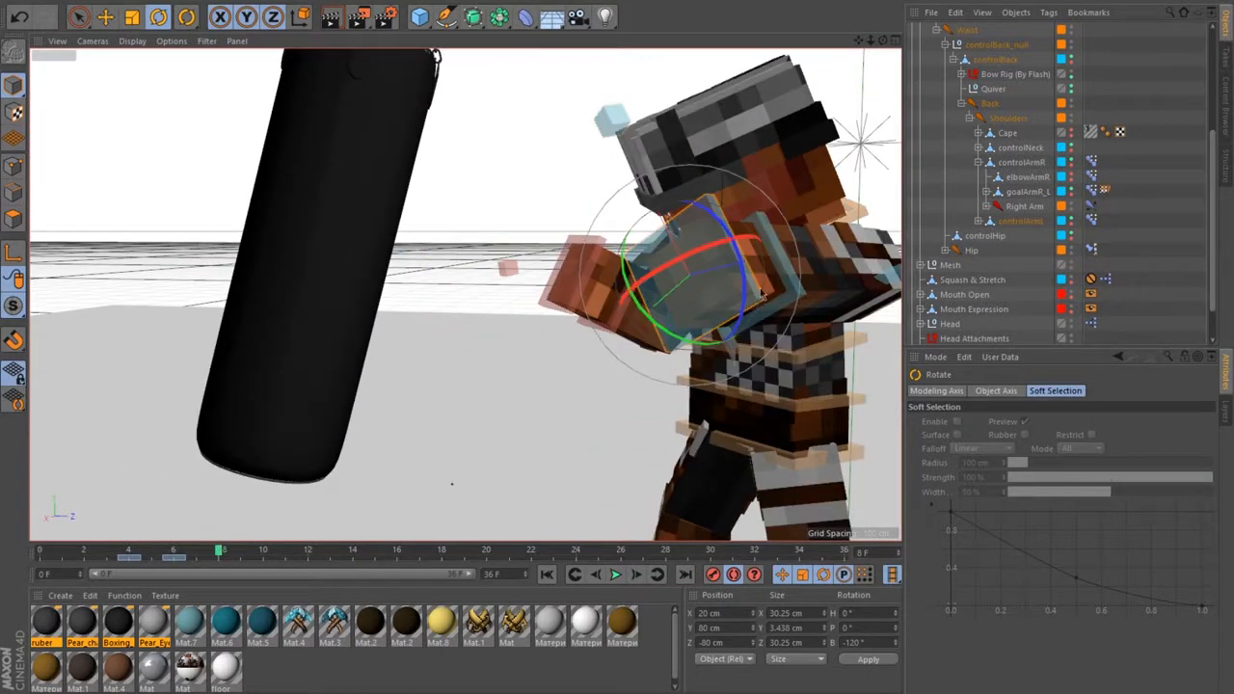
pyautogui.moveTo(760, 294); pyautogui.dragTo(707, 344)
pyautogui.moveTo(131, 552); pyautogui.dragTo(218, 551)
pyautogui.click(218, 558)
pyautogui.press('Delete')
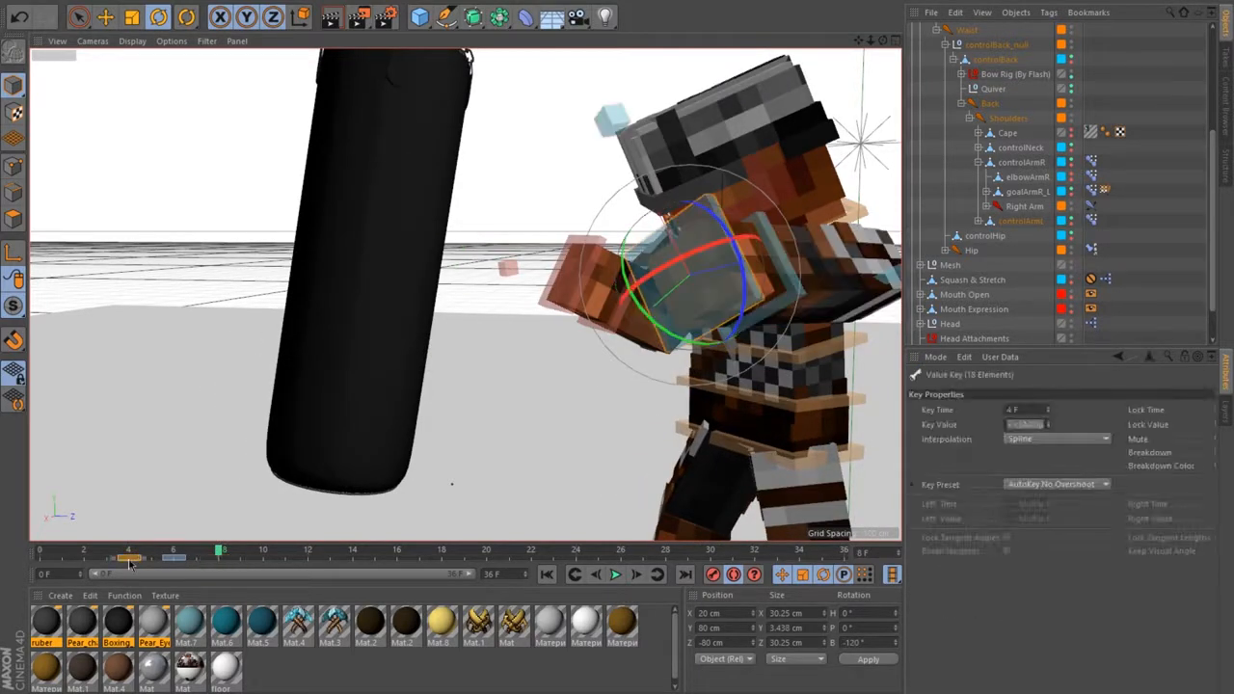
pyautogui.moveTo(136, 543); pyautogui.dragTo(174, 553)
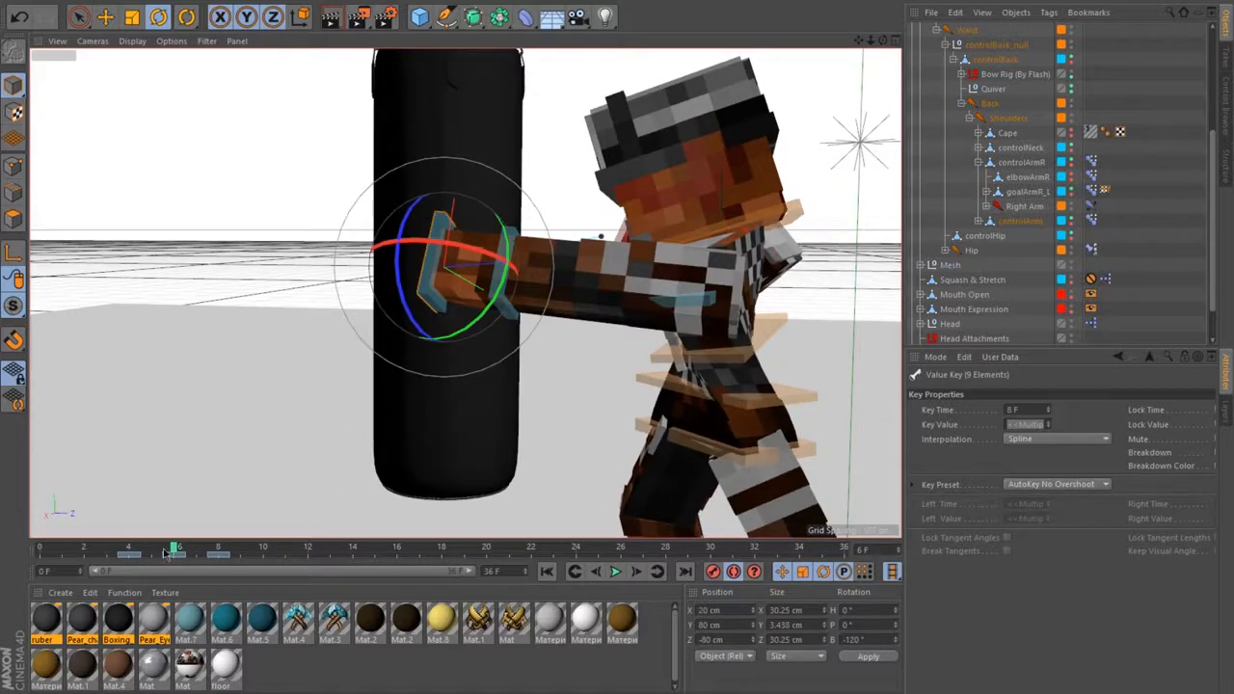
# - Key the left hand control's in-between positions: X -5, Y 80, Z -50 cm at frame 5 and about X -8, Y 80, Z -52 cm at frame 7
pyautogui.moveTo(392, 297)
pyautogui.keyDown('alt'); pyautogui.mouseDown()
pyautogui.moveTo(480, 442)
pyautogui.moveTo(398, 301)
pyautogui.mouseUp(); pyautogui.keyUp('alt')
pyautogui.moveTo(175, 551); pyautogui.dragTo(134, 552)
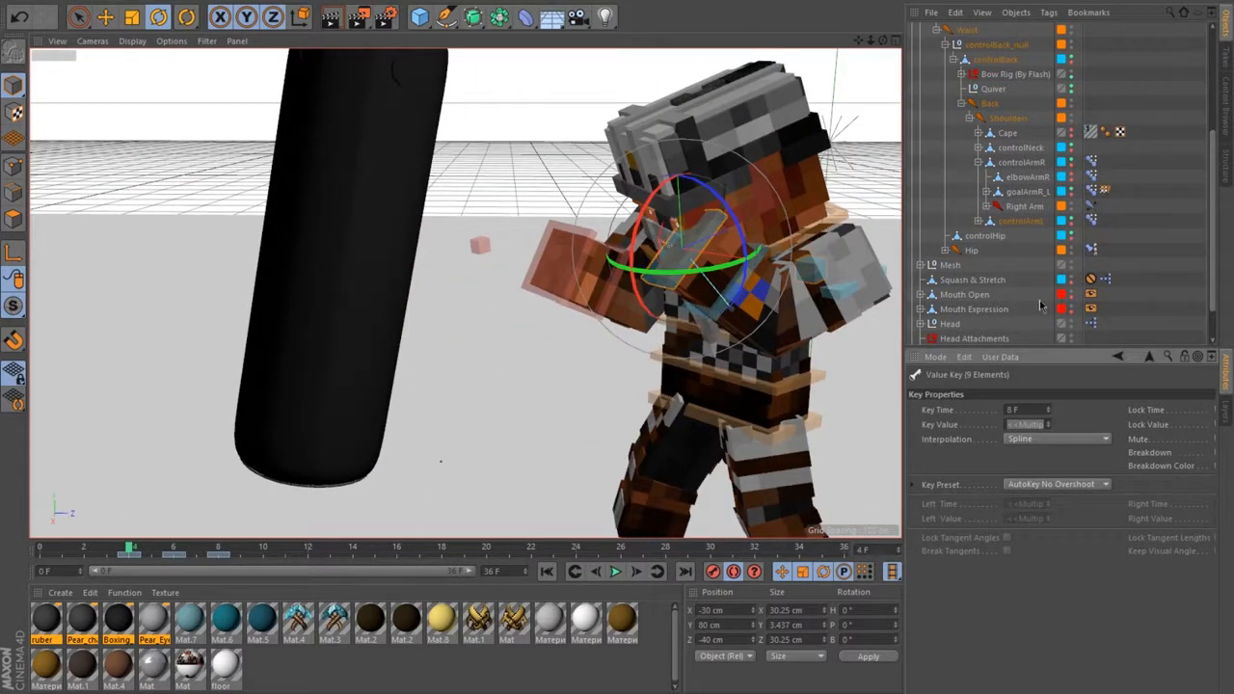
pyautogui.click(614, 571)
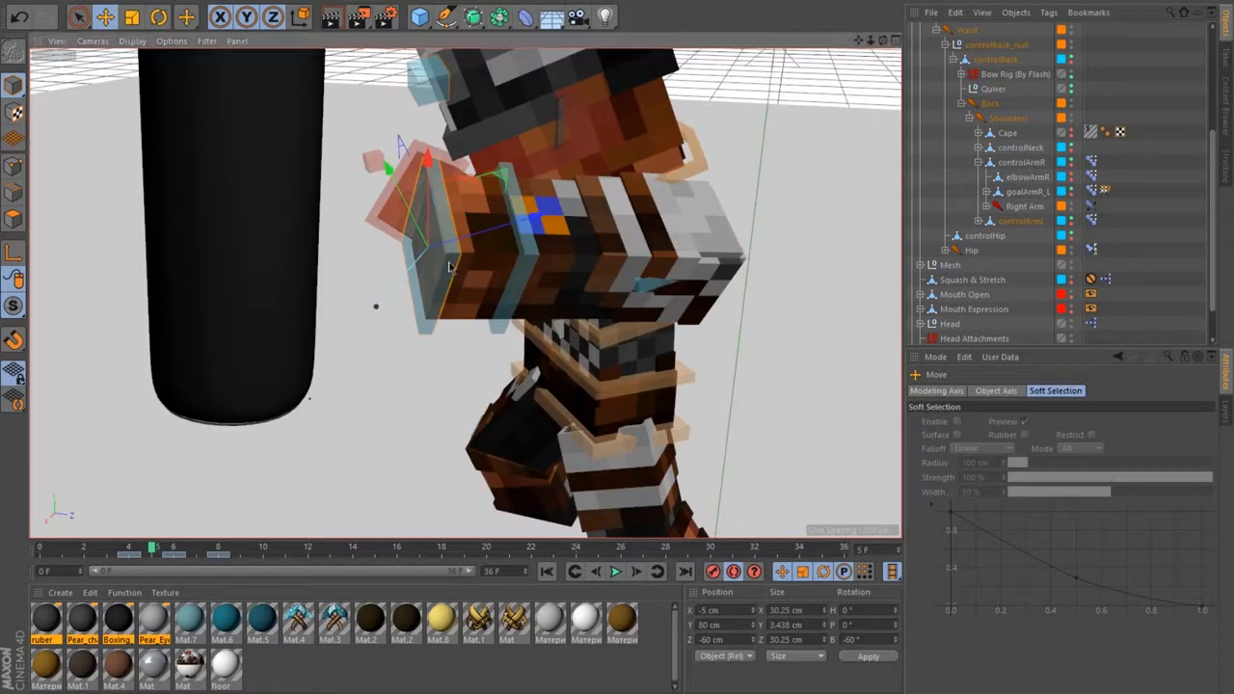
pyautogui.moveTo(449, 266); pyautogui.dragTo(304, 484)
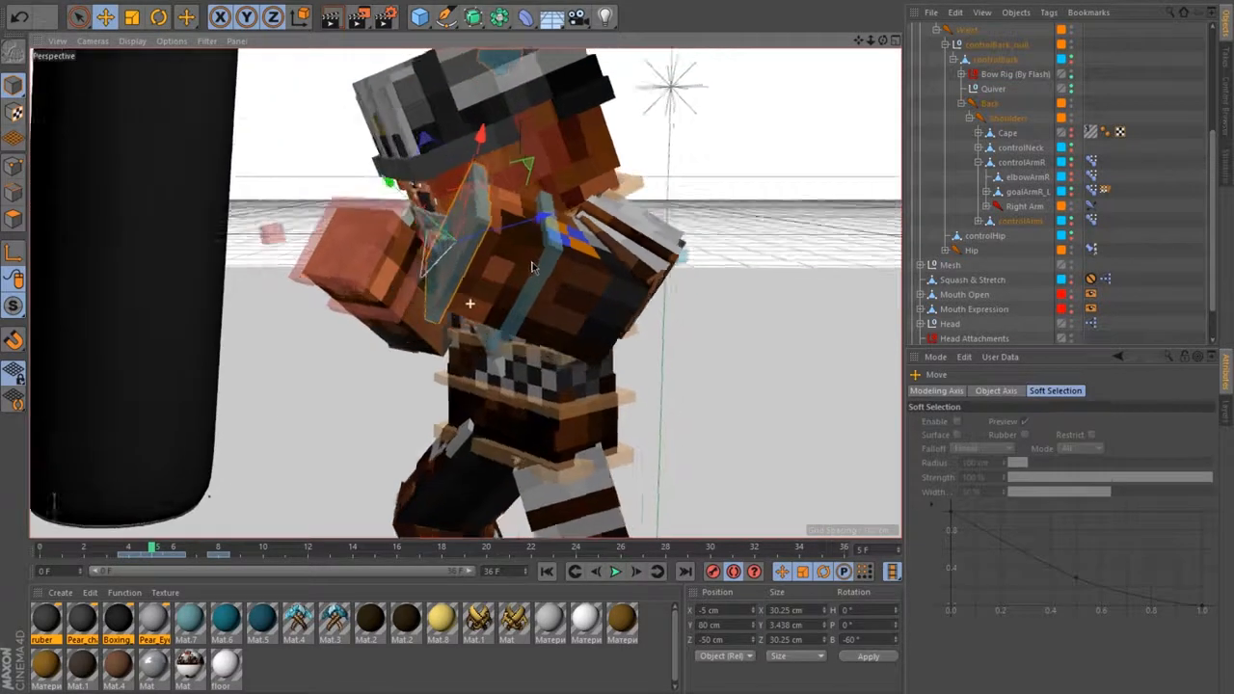
pyautogui.click(198, 552)
pyautogui.moveTo(436, 289)
pyautogui.keyDown('alt'); pyautogui.mouseDown()
pyautogui.moveTo(423, 331)
pyautogui.moveTo(463, 273)
pyautogui.moveTo(449, 325)
pyautogui.moveTo(444, 311)
pyautogui.mouseUp(); pyautogui.keyUp('alt')
pyautogui.click(132, 549)
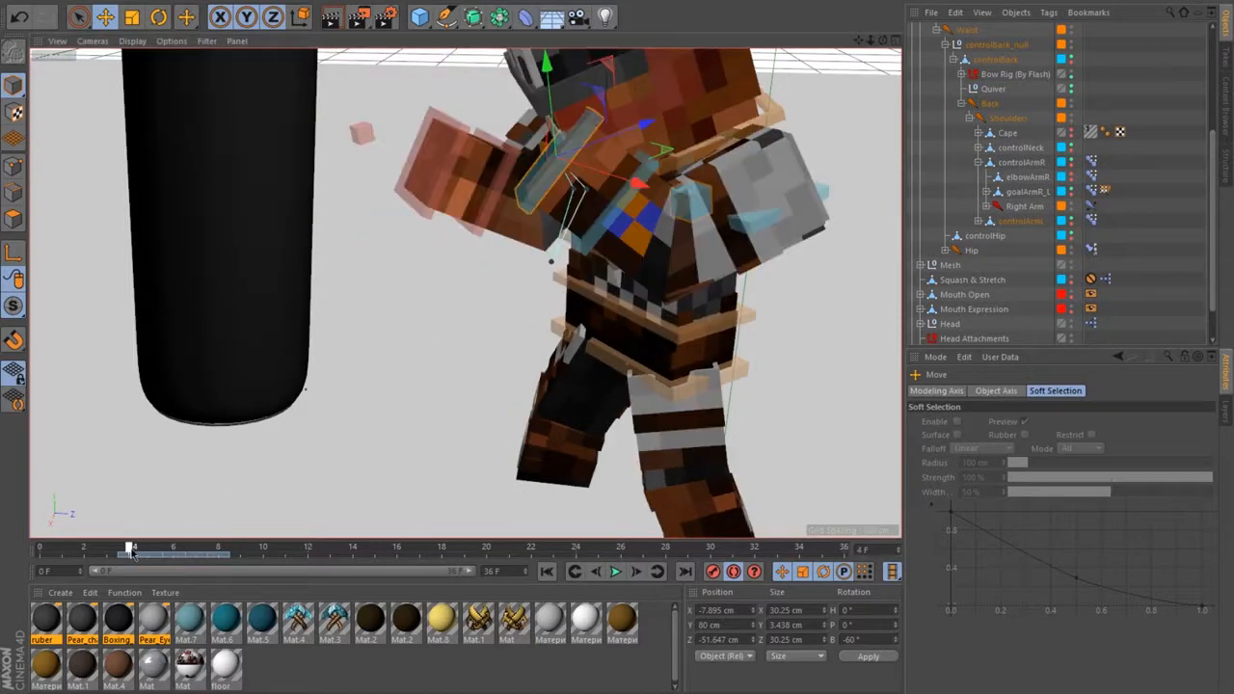
# - Deselect the controls and play back the left-arm punch from frame 0 to review the motion
pyautogui.click(1145, 240)
pyautogui.scroll(-4, 598, 246)
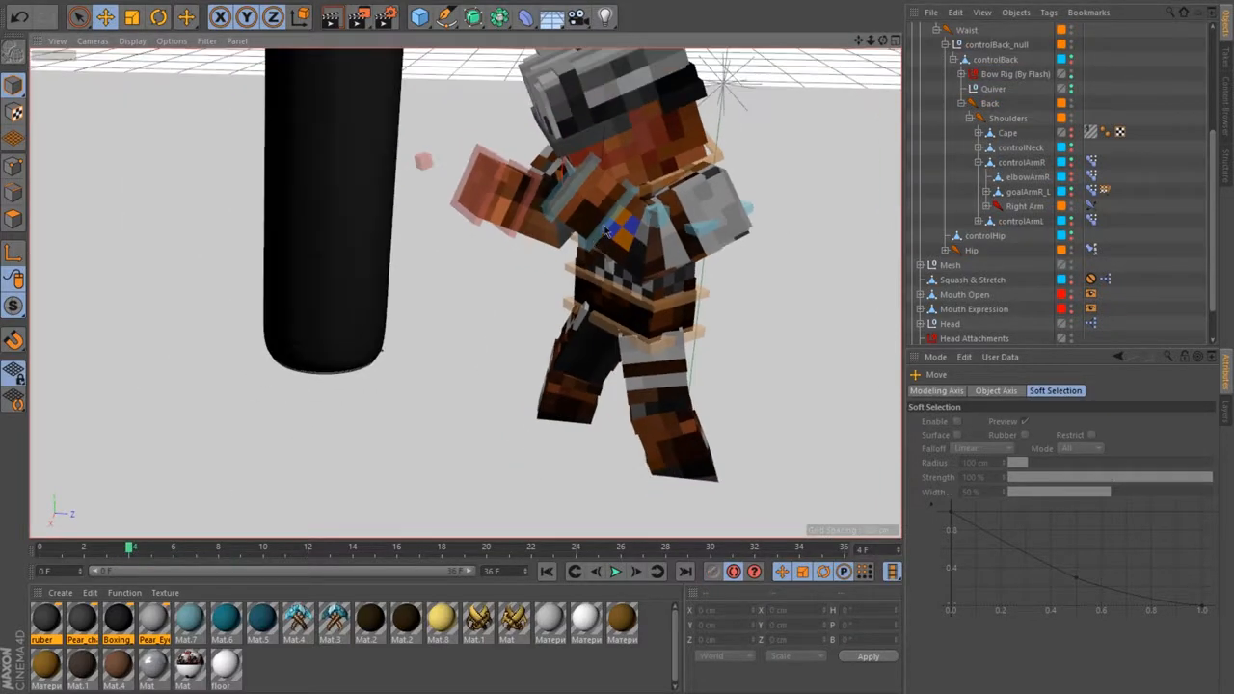
pyautogui.scroll(1, 578, 237)
pyautogui.click(616, 571)
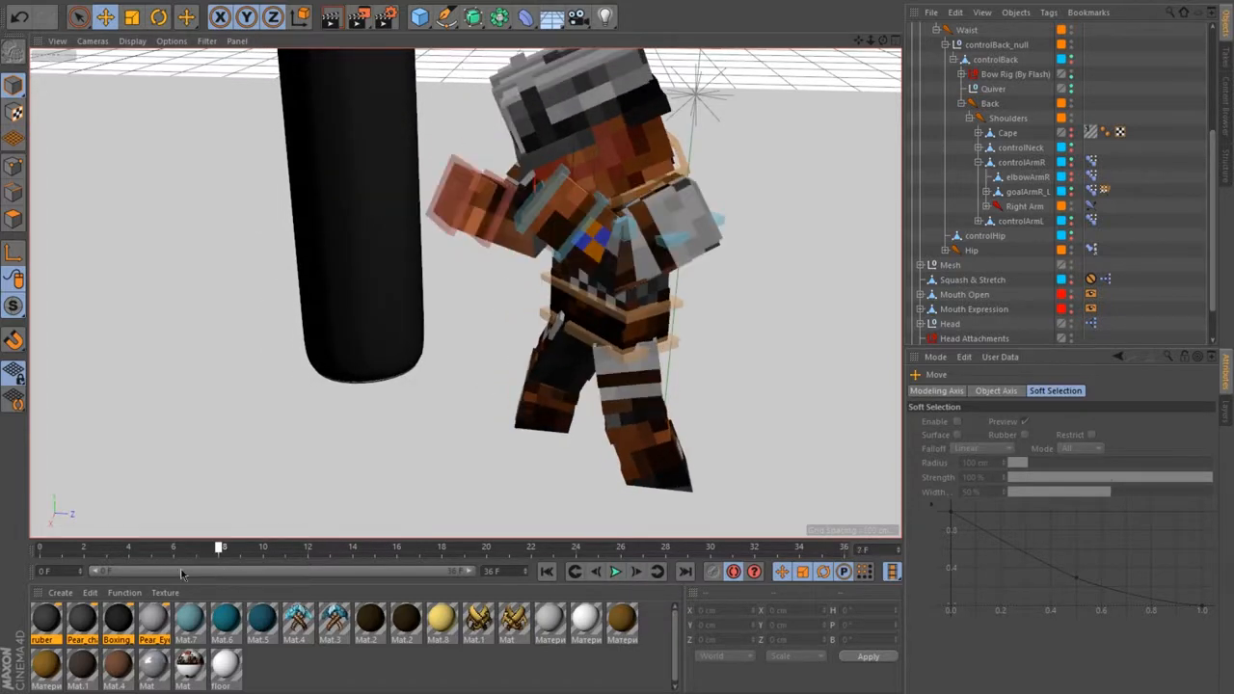
pyautogui.click(35, 559)
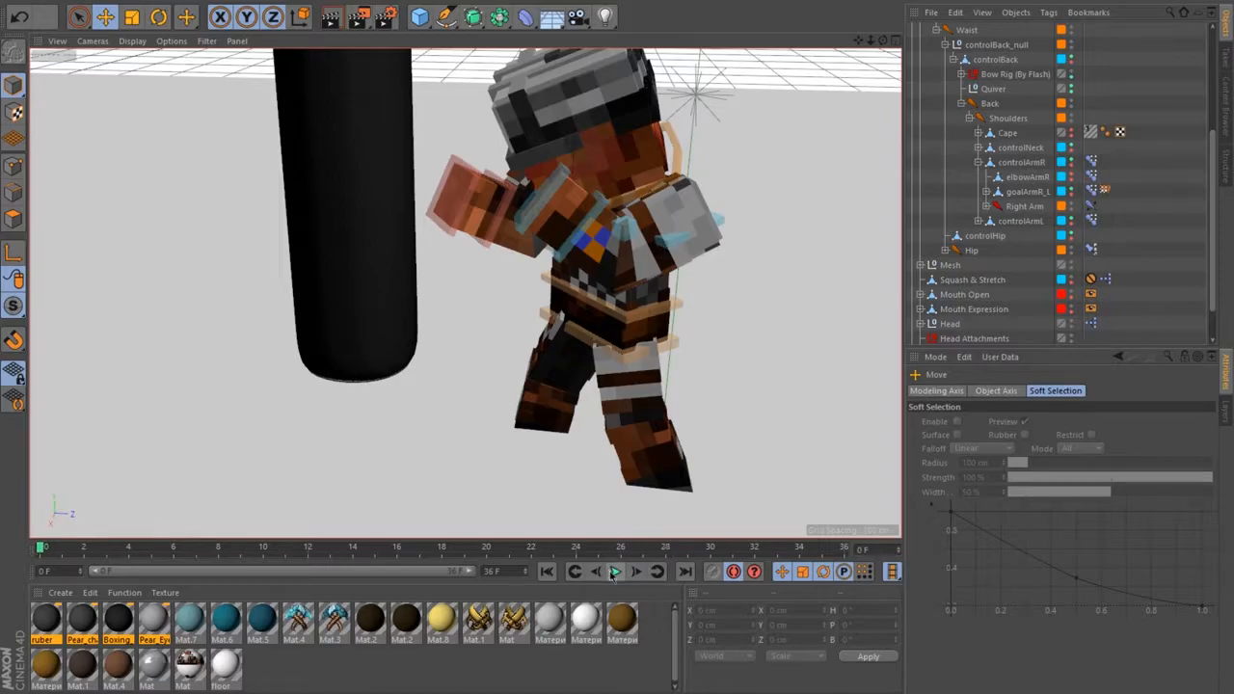
pyautogui.click(614, 571)
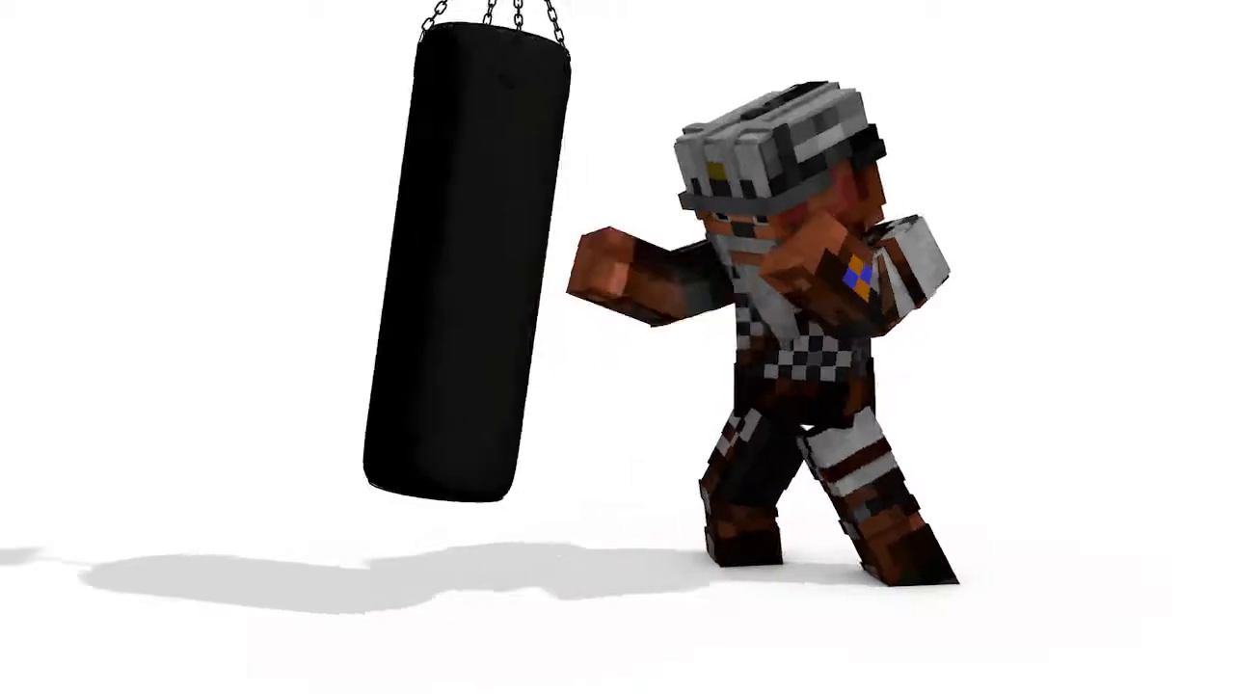